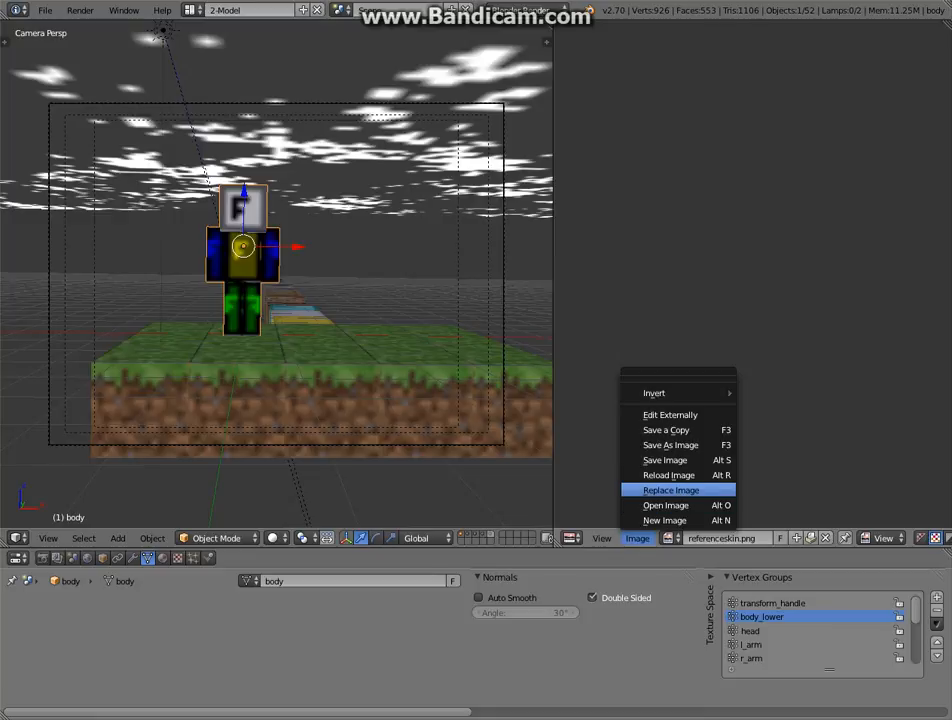
Replace the referenceskin.png image with skin.png from the Desktop folder to reskin the character.
click(671, 490)
click(49, 308)
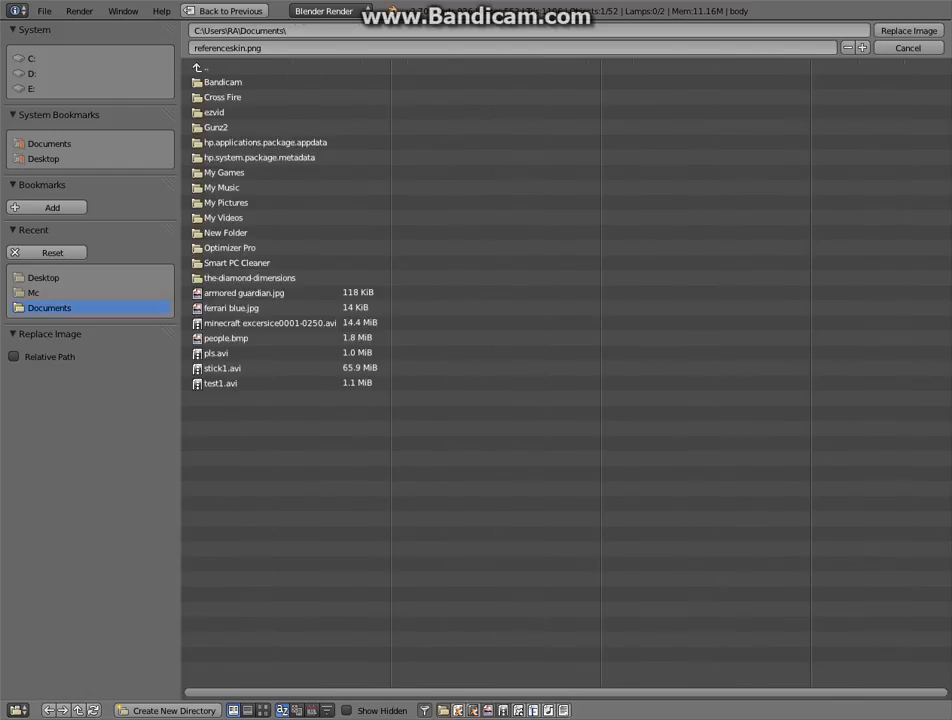
click(43, 277)
click(219, 202)
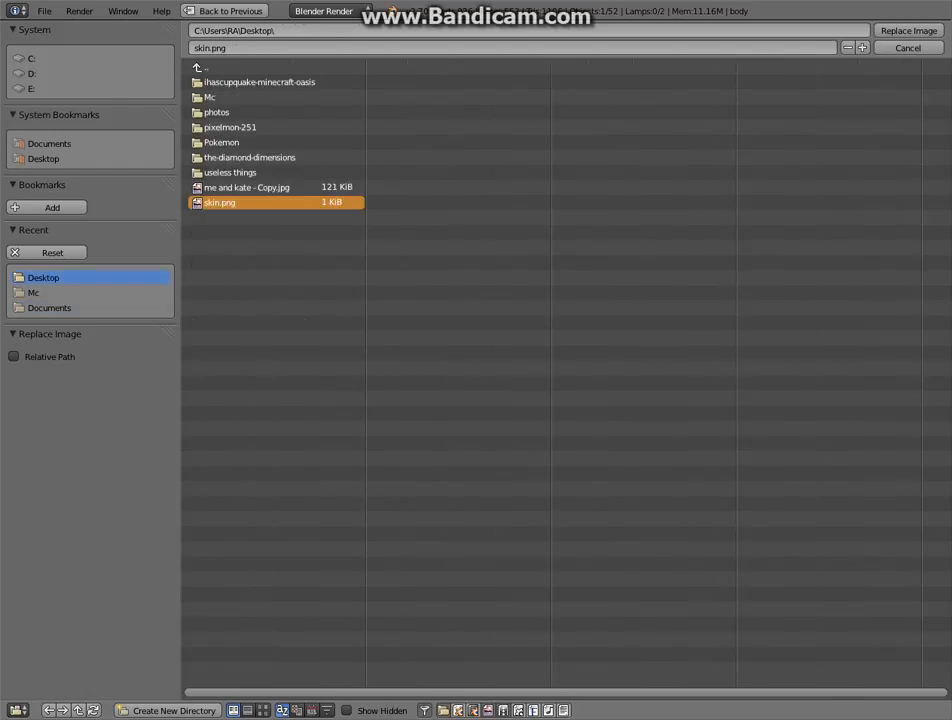
key(Return)
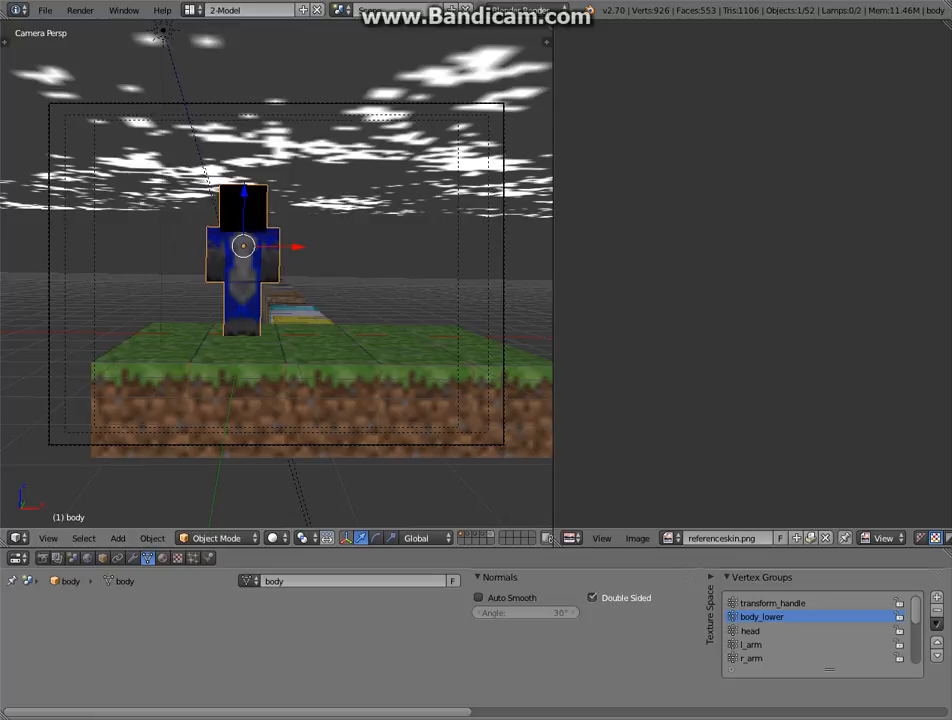
scroll(276, 273, up, 3)
scroll(276, 273, down, 1)
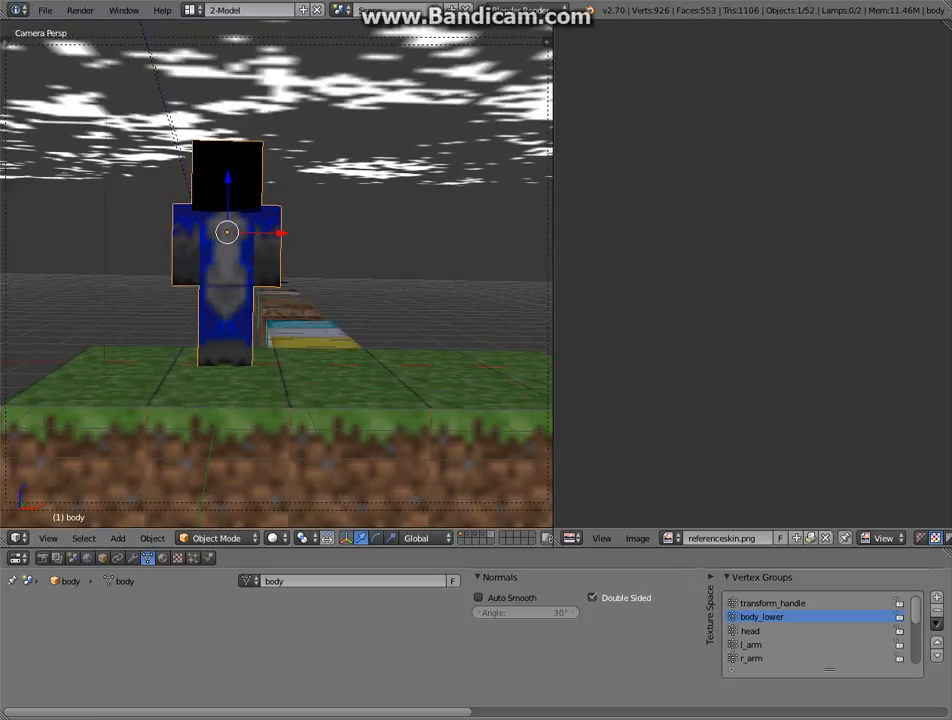
Examine the reskinned character by selecting its rig bones and its body mesh in turn.
scroll(276, 273, down, 2)
right_click(243, 255)
right_click(243, 255)
right_click(243, 255)
right_click(243, 255)
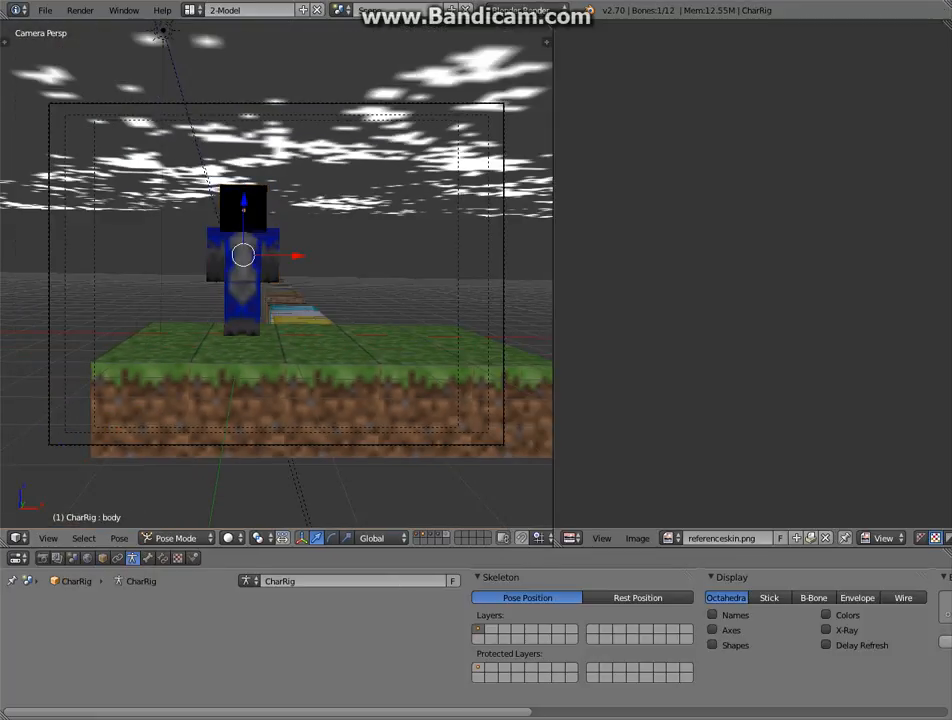
right_click(243, 255)
right_click(243, 255)
right_click(251, 300)
right_click(251, 308)
right_click(251, 308)
right_click(269, 260)
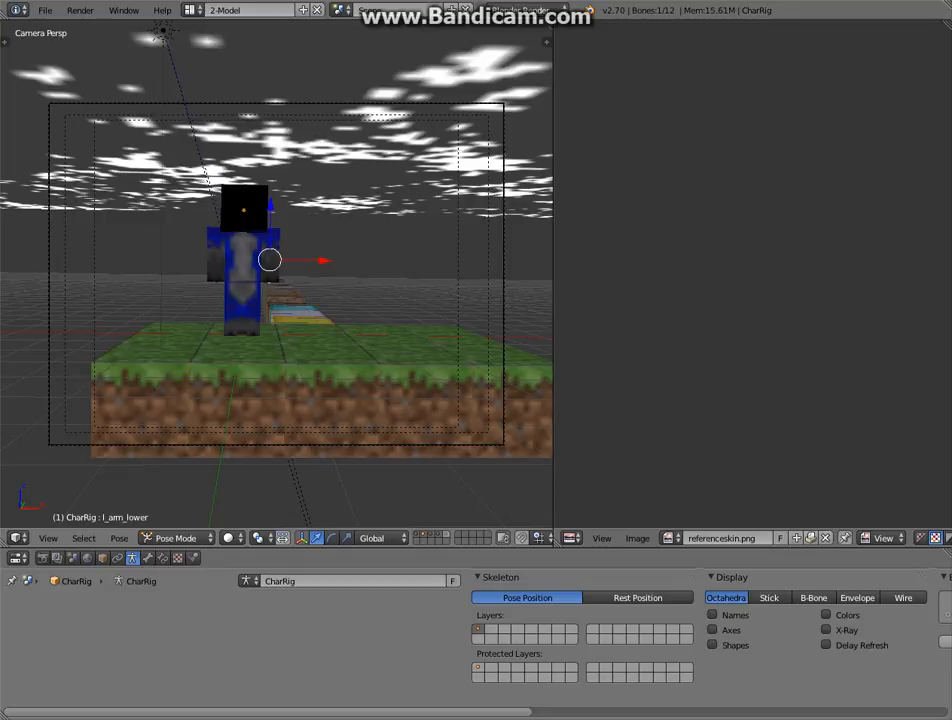
scroll(276, 273, up, 4)
right_click(208, 234)
right_click(208, 234)
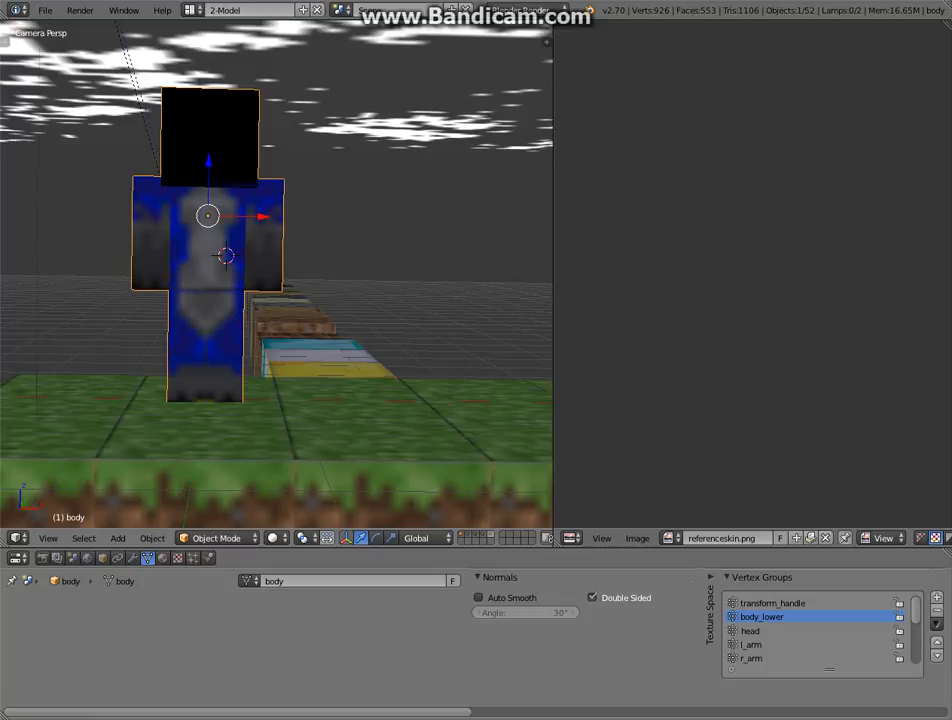
scroll(277, 272, down, 5)
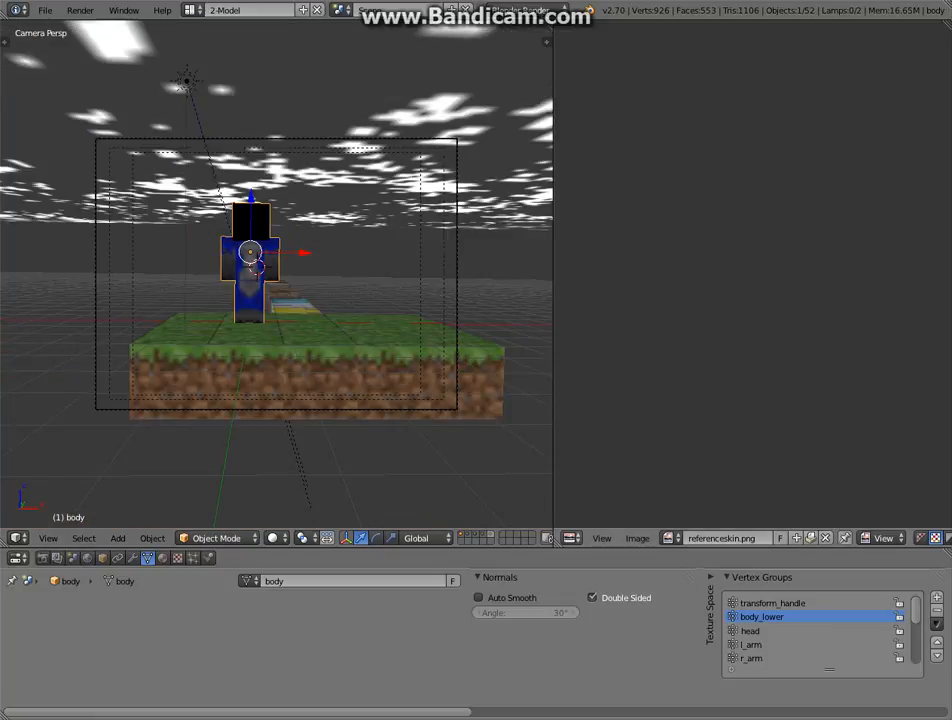
Change the image editor area to a Properties editor and the original properties area to a Timeline.
click(571, 538)
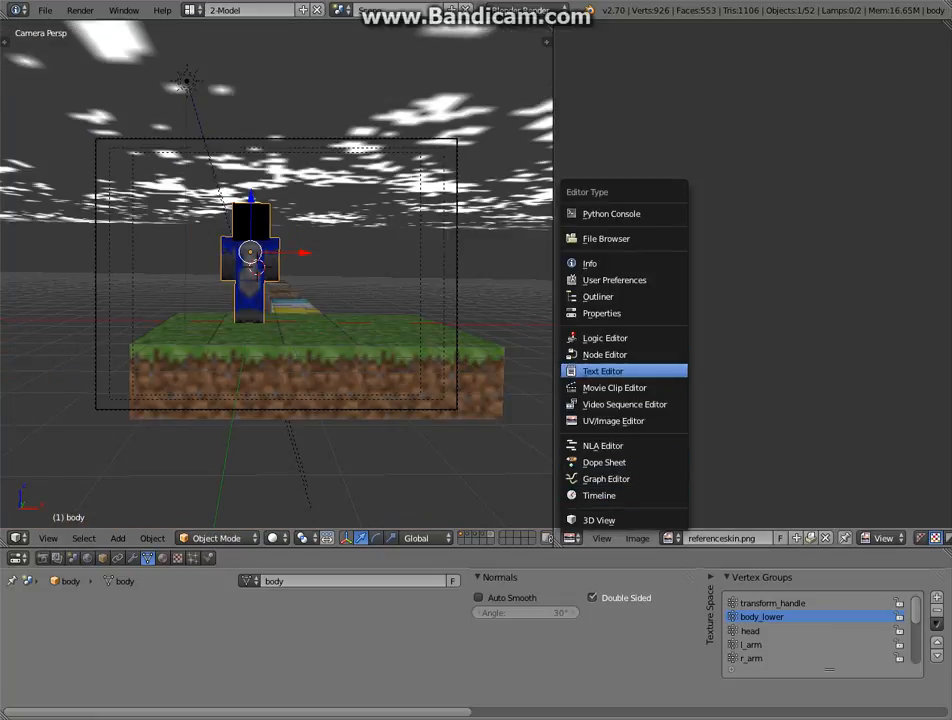
click(601, 313)
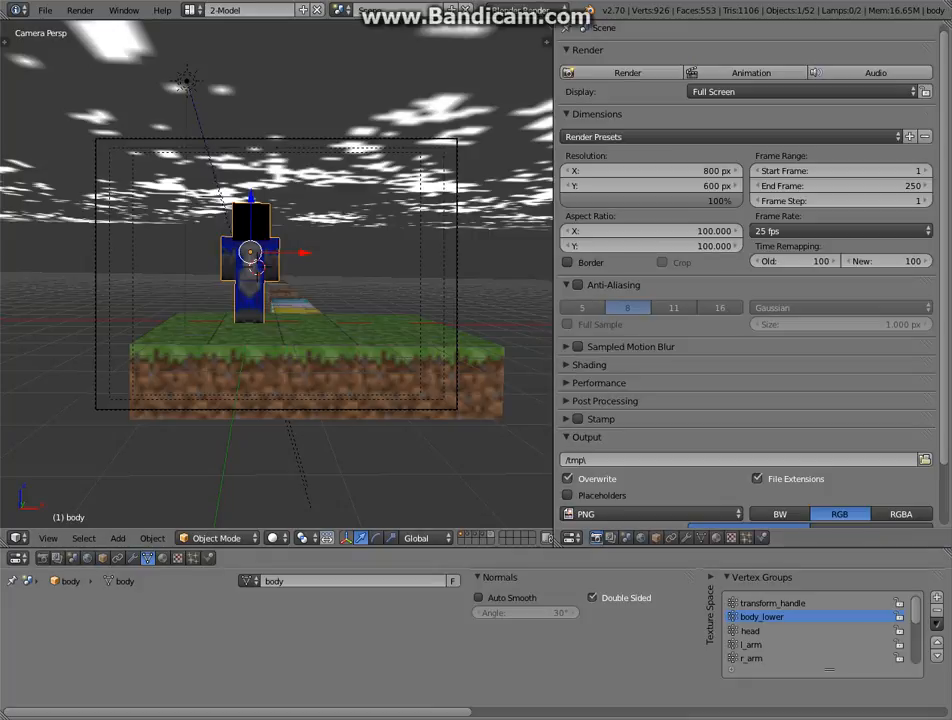
click(16, 558)
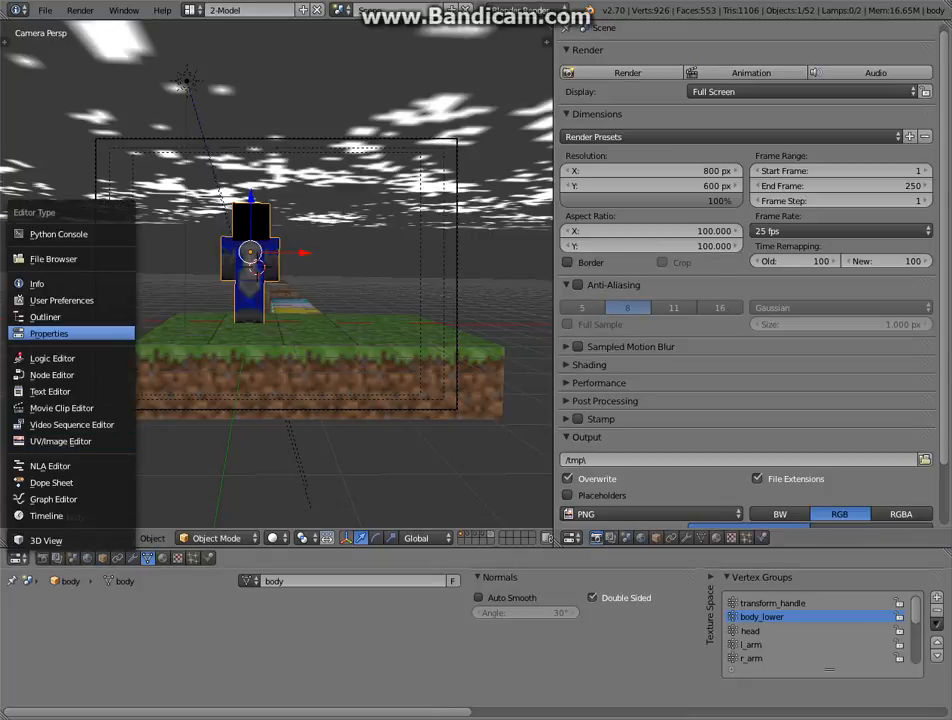
click(48, 333)
click(16, 538)
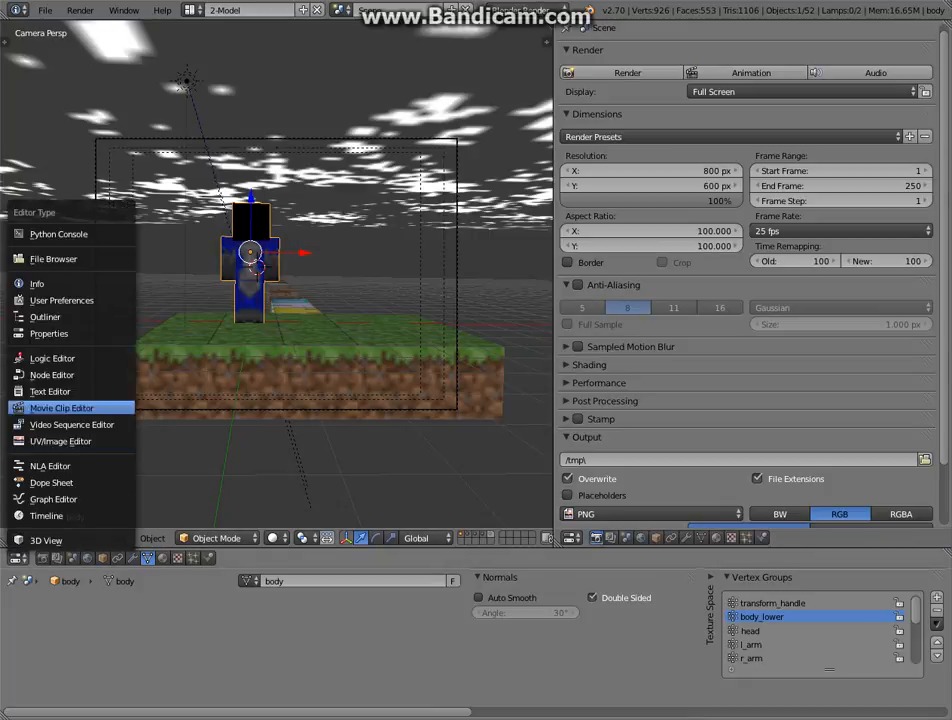
click(46, 515)
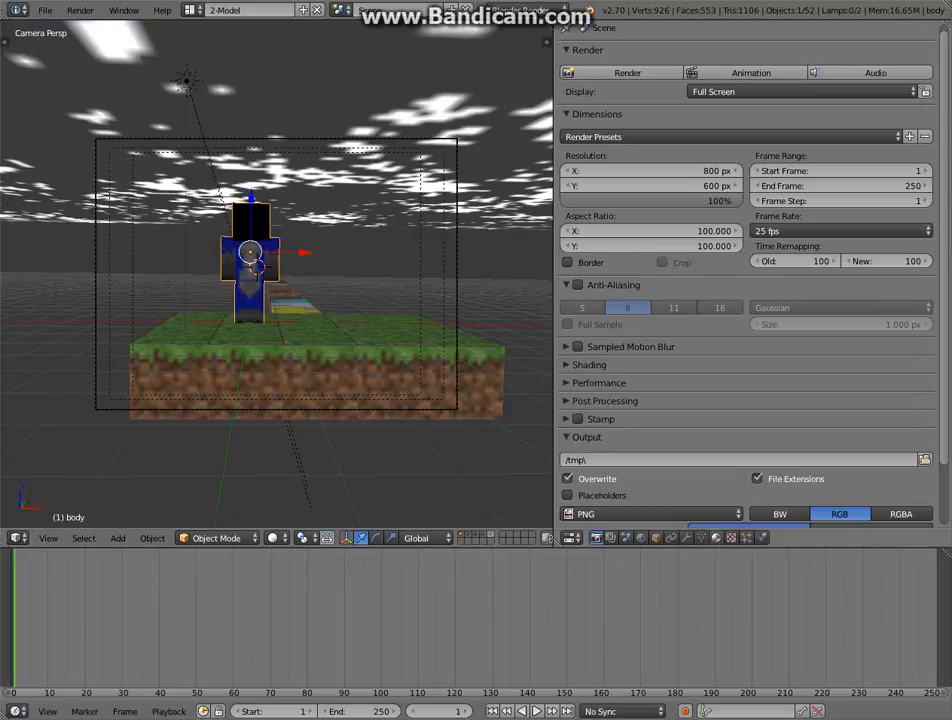
Select the character's CharRig armature, enable X-Ray and set its bone display to B-Bone.
click(700, 537)
right_click(231, 250)
right_click(229, 263)
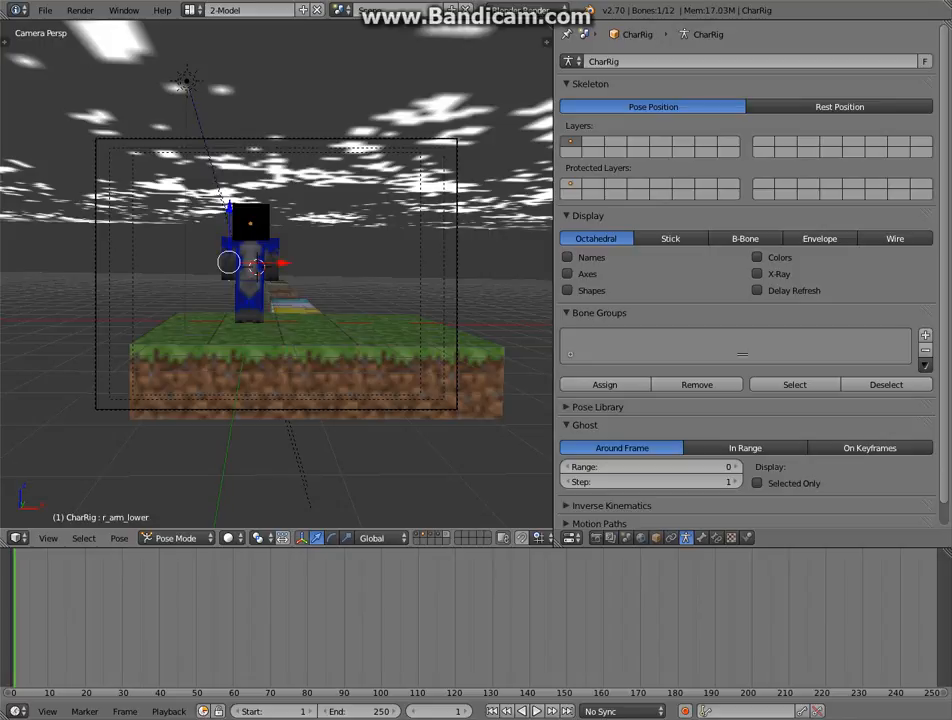
click(757, 273)
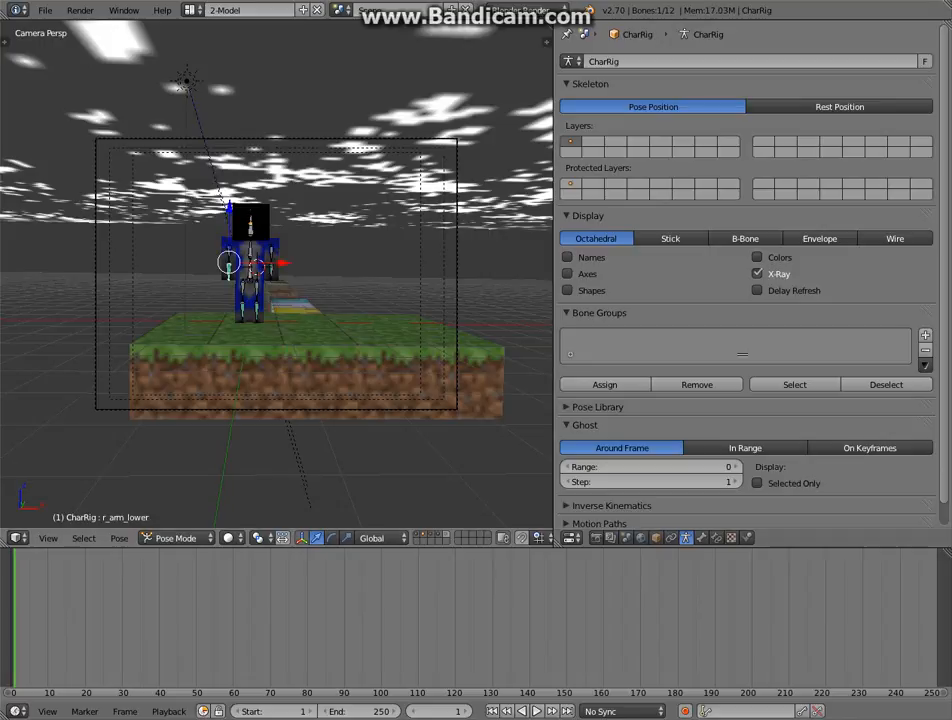
scroll(276, 272, up, 3)
click(744, 238)
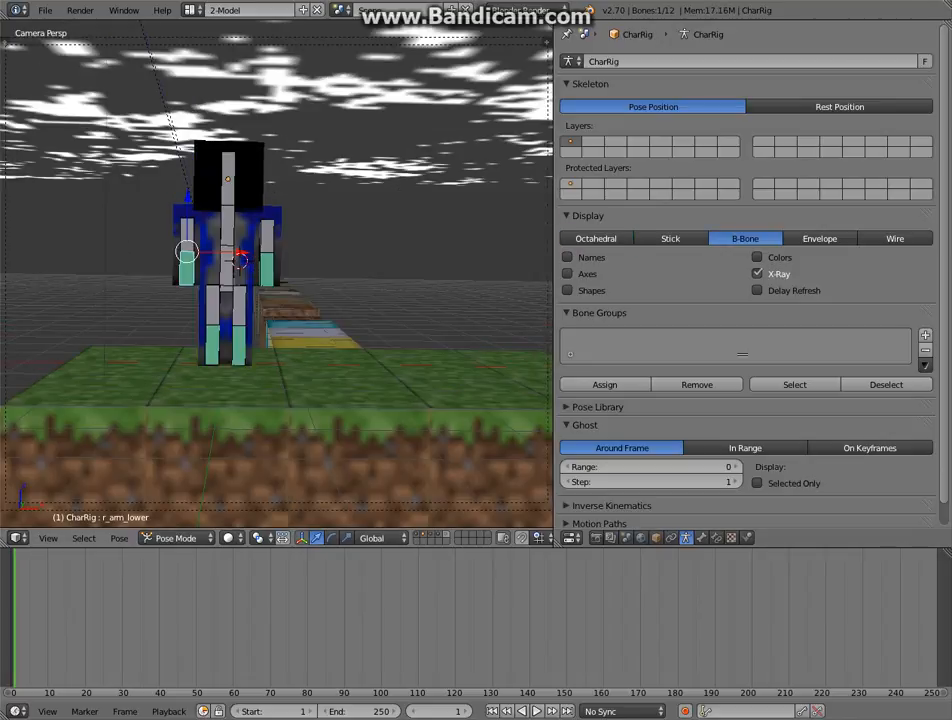
Leave the camera view for a close front view of the character and rotate the r_arm bone outward.
click(368, 261)
scroll(276, 272, down, 1)
middle_drag(276, 272, 386, 276)
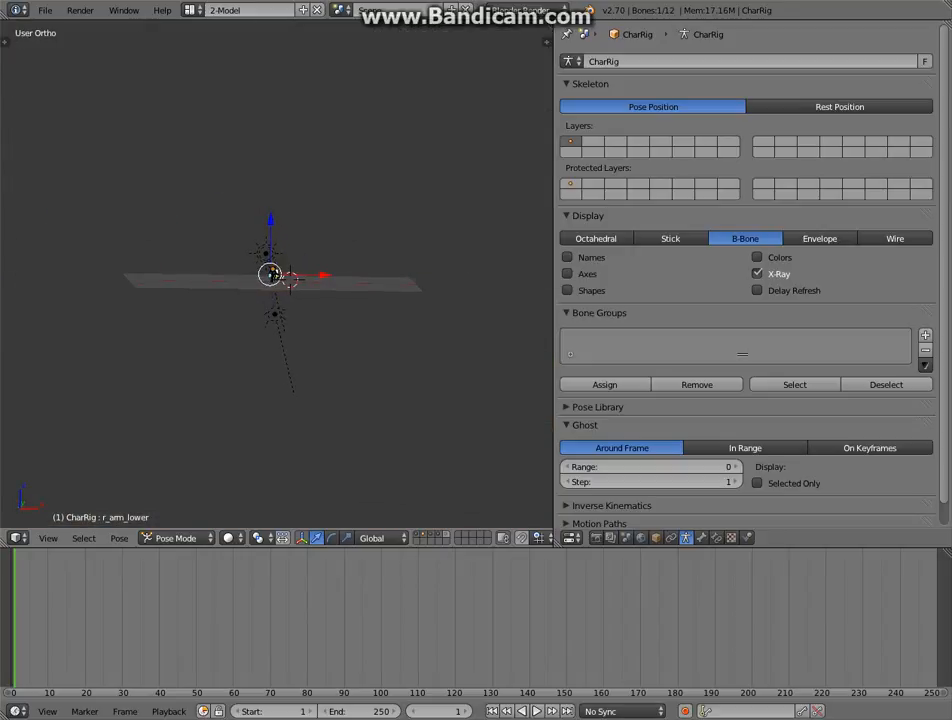
scroll(276, 275, up, 15)
scroll(276, 307, up, 1)
middle_drag(276, 307, 322, 308)
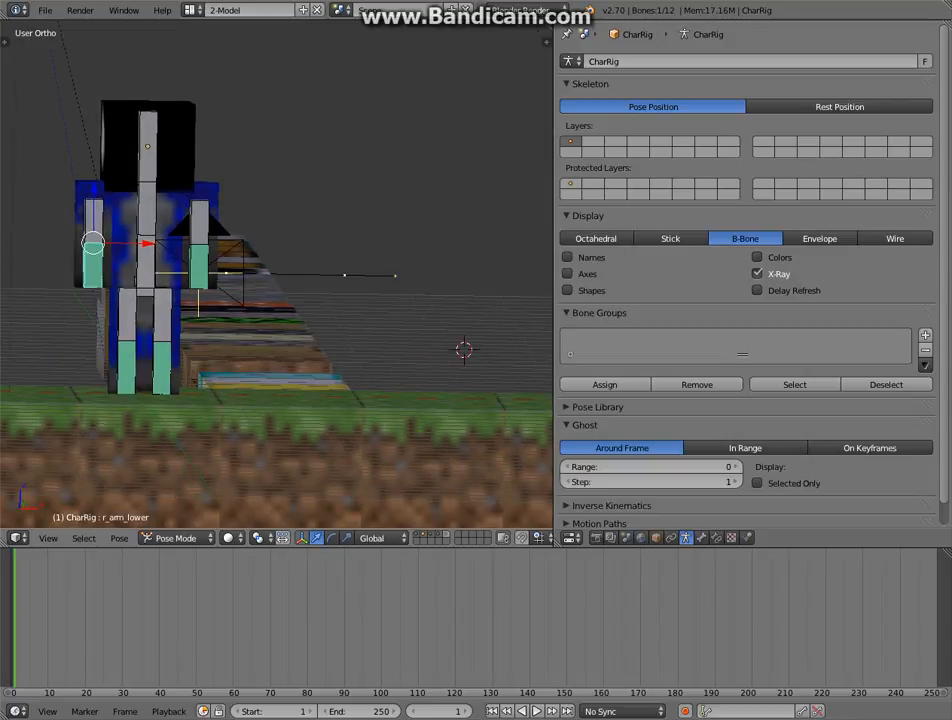
right_click(94, 220)
key(r)
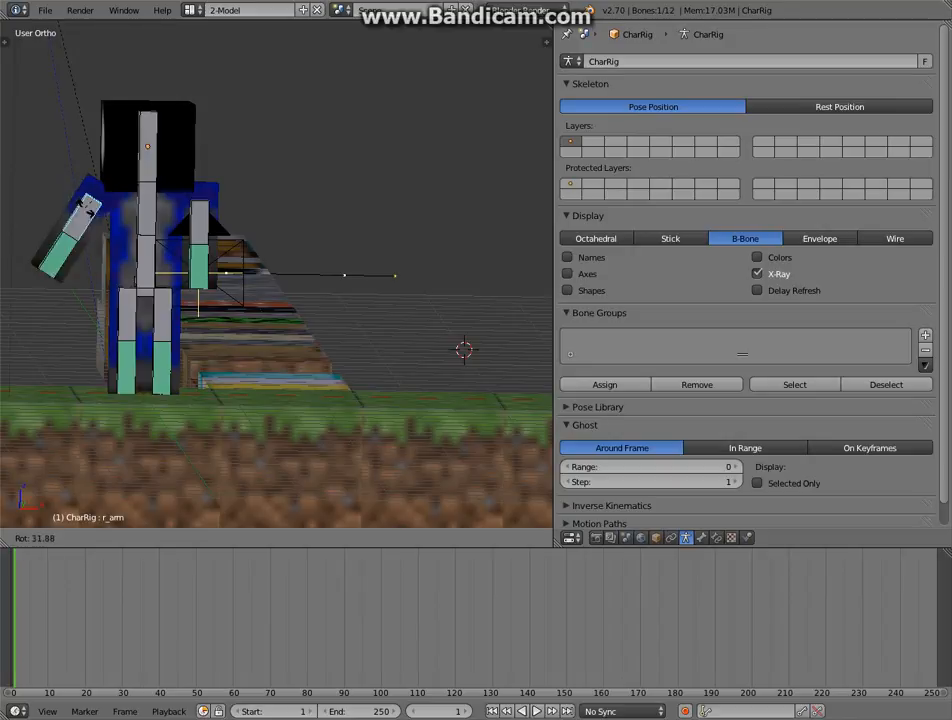
click(76, 212)
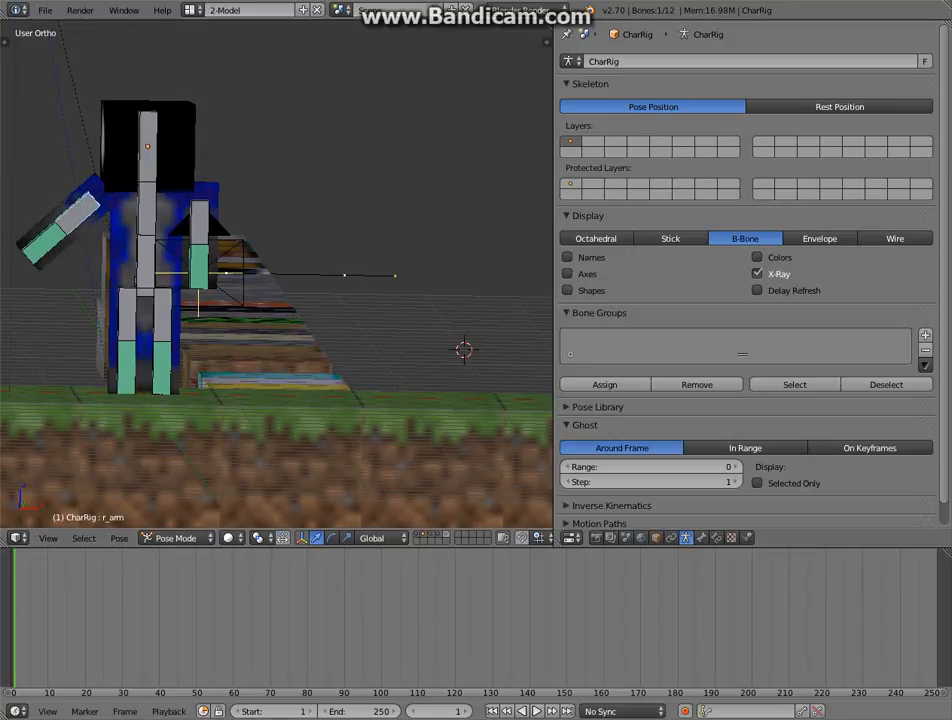
Turn on automatic keyframing and record a rotation of the r_arm bone at frame 1.
click(685, 711)
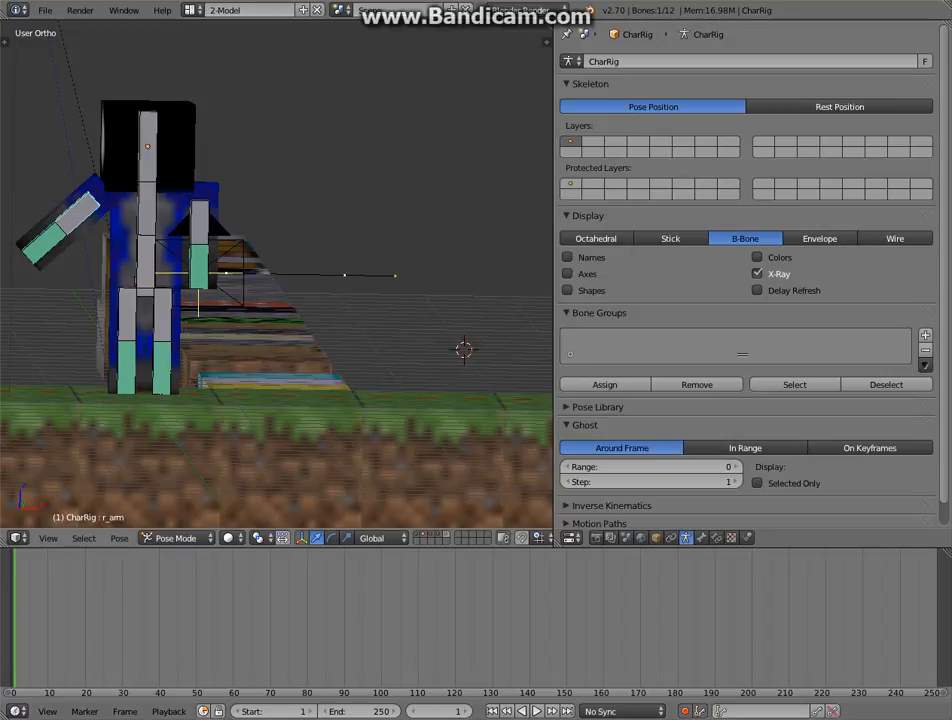
key(r)
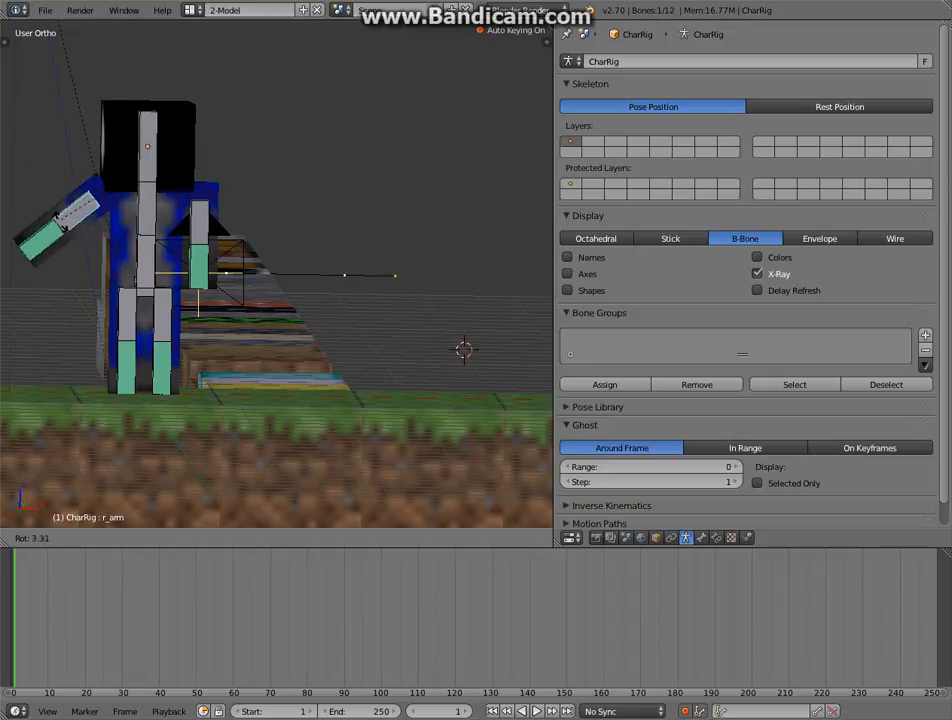
click(66, 230)
At frame 9, rotate the l_arm bone outward about 45 degrees.
click(45, 620)
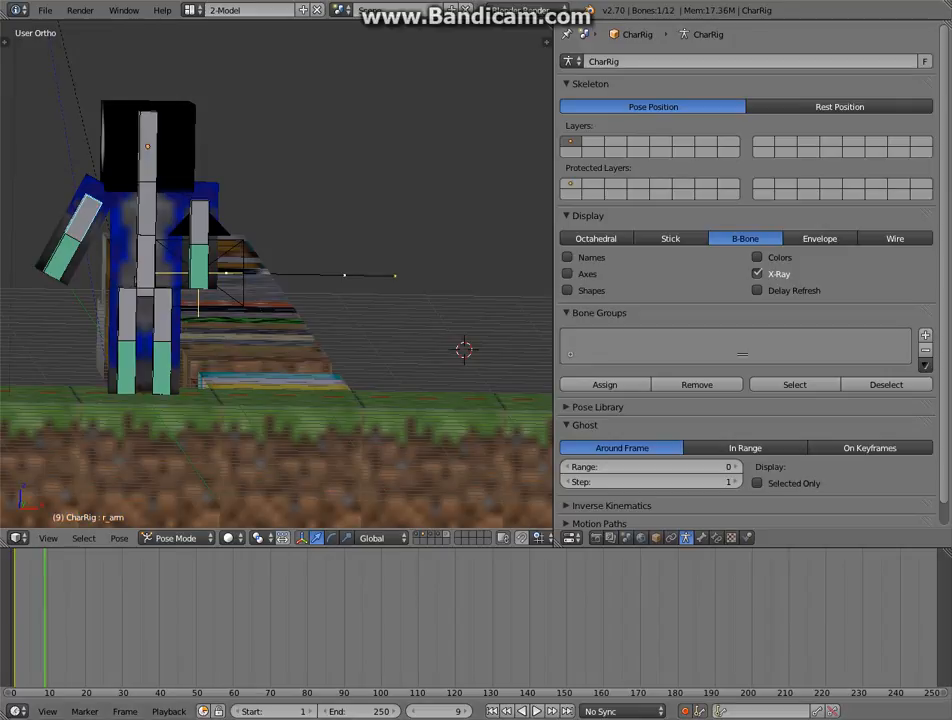
right_click(199, 224)
key(r)
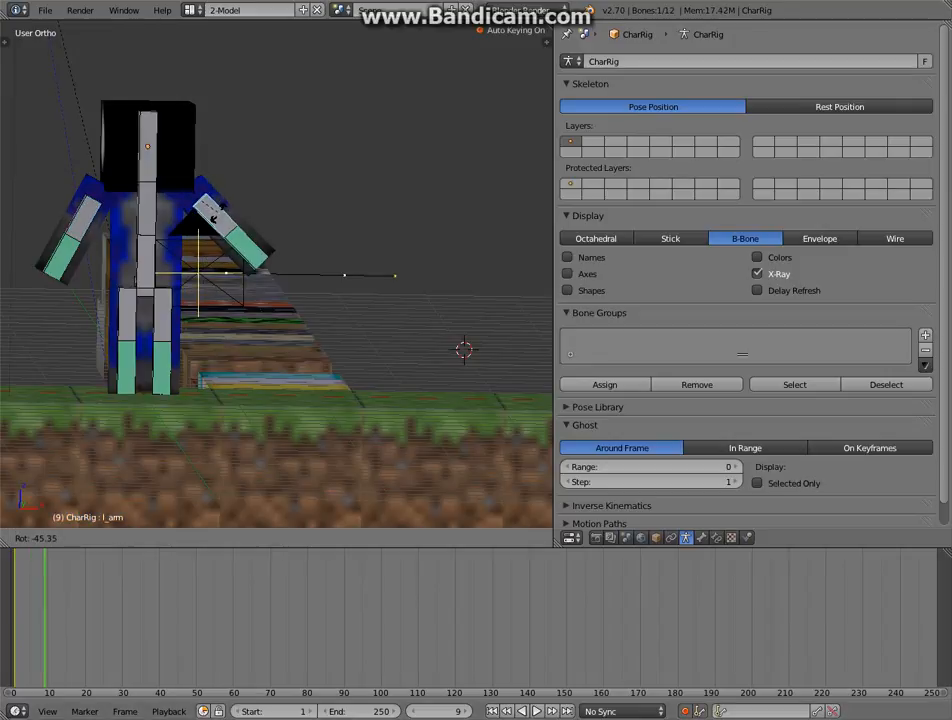
click(212, 219)
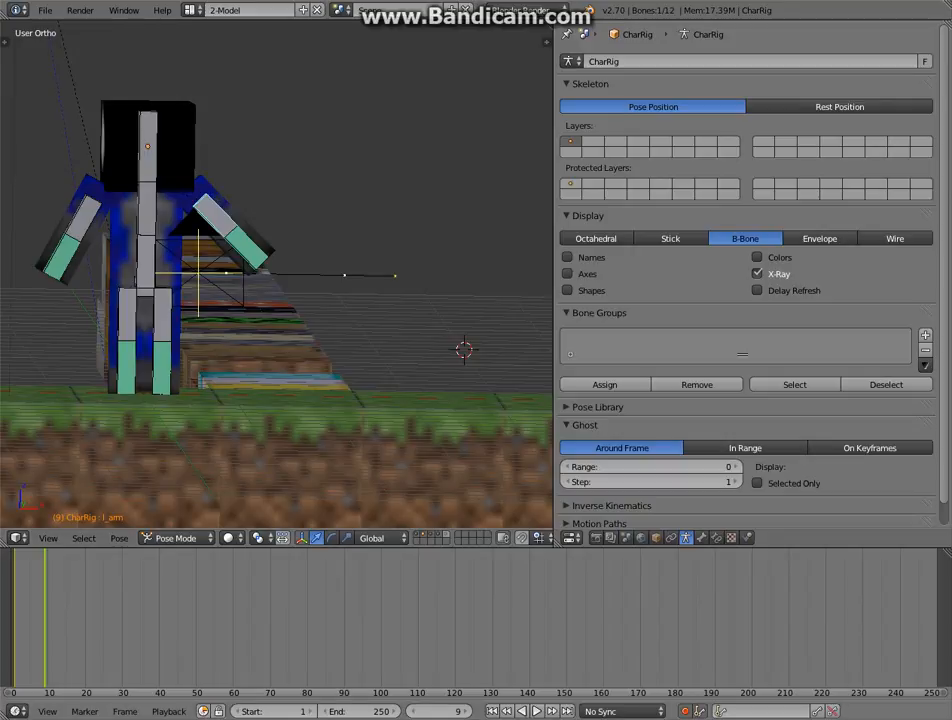
At frame 20, key the head bone's rotation in a nearly upright position.
click(85, 620)
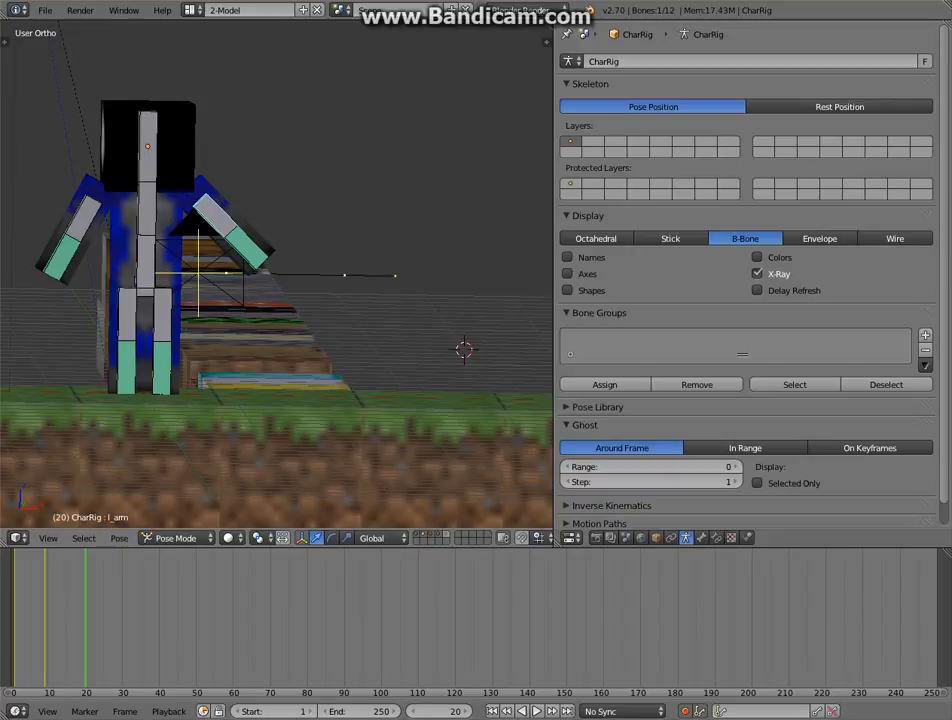
right_click(147, 140)
key(r)
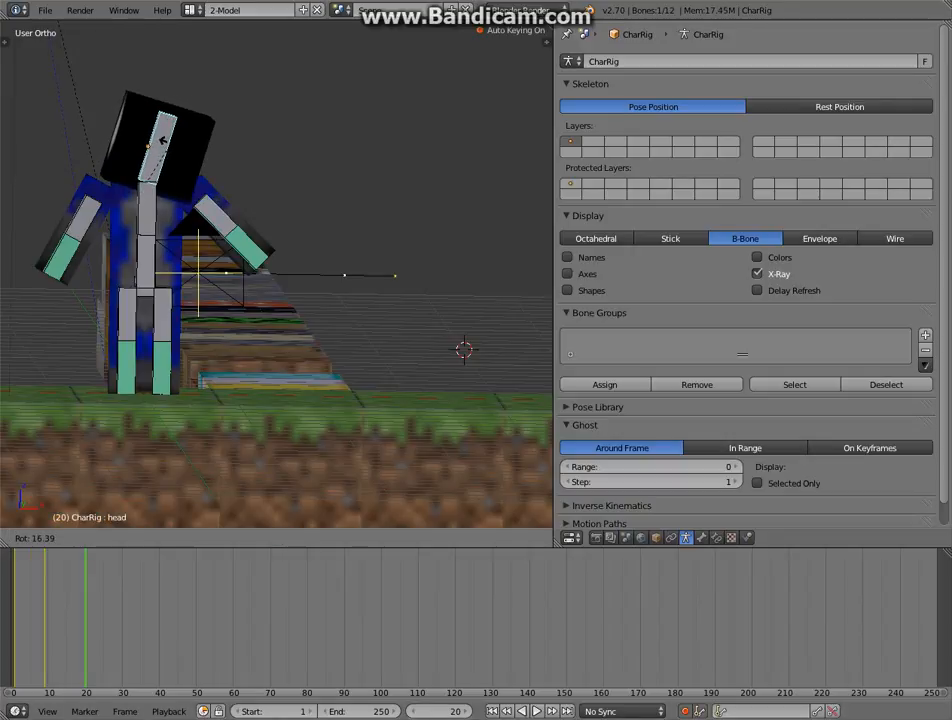
click(149, 138)
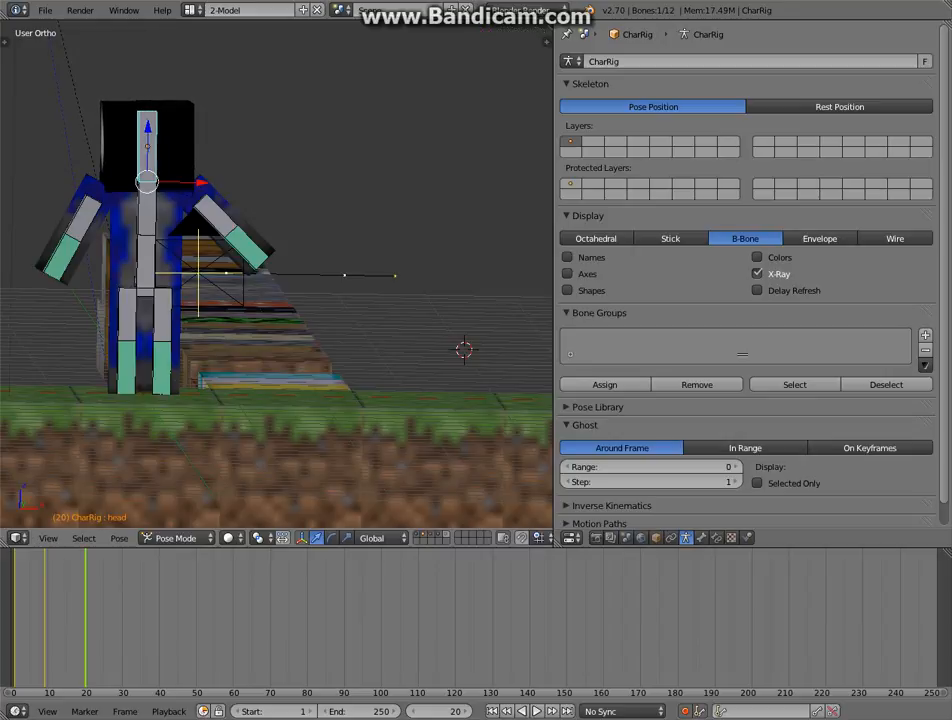
At frame 30, tilt the body_lower bone very slightly.
key(Up)
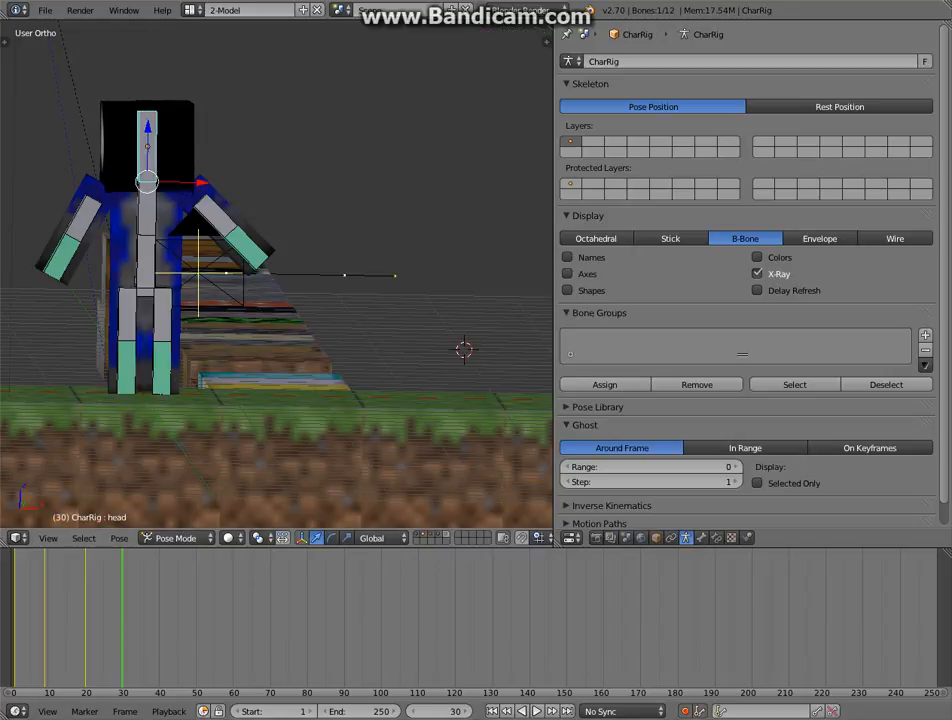
right_click(146, 262)
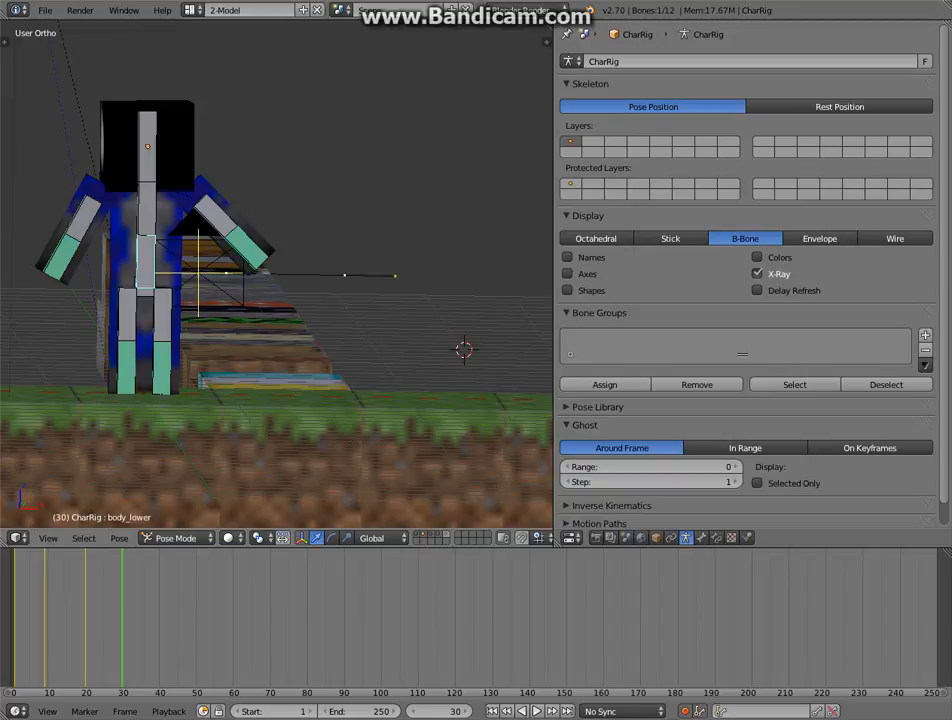
key(r)
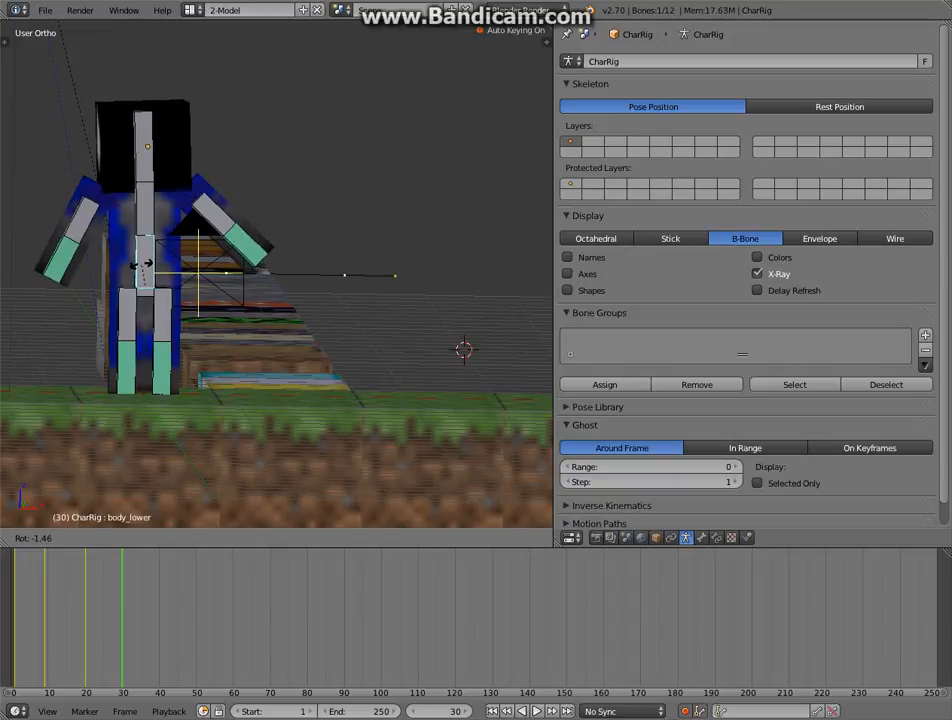
click(146, 265)
Raise the r_arm bone further outward at frame 30.
right_click(70, 235)
key(r)
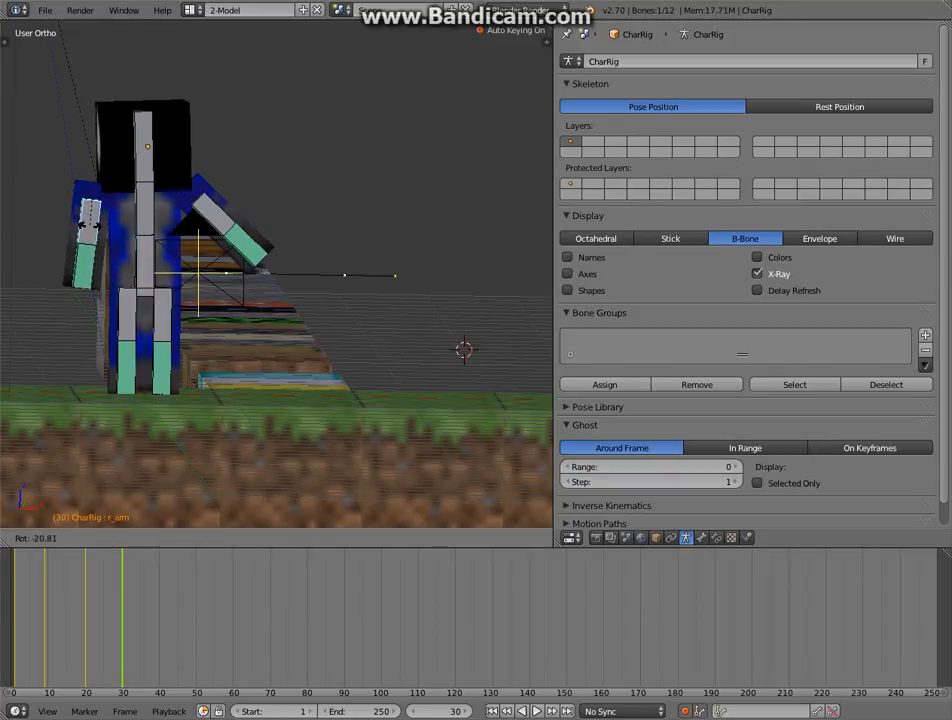
click(84, 208)
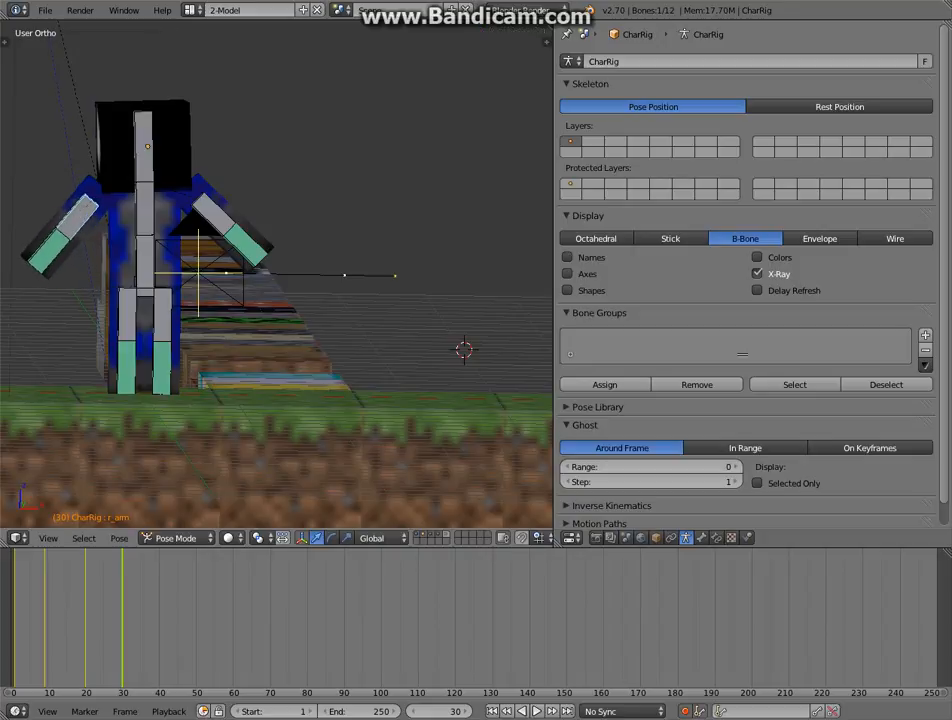
Rotate the l_leg bone outward about 27 degrees at frame 30, and set the current frame to 40.
right_click(171, 321)
key(r)
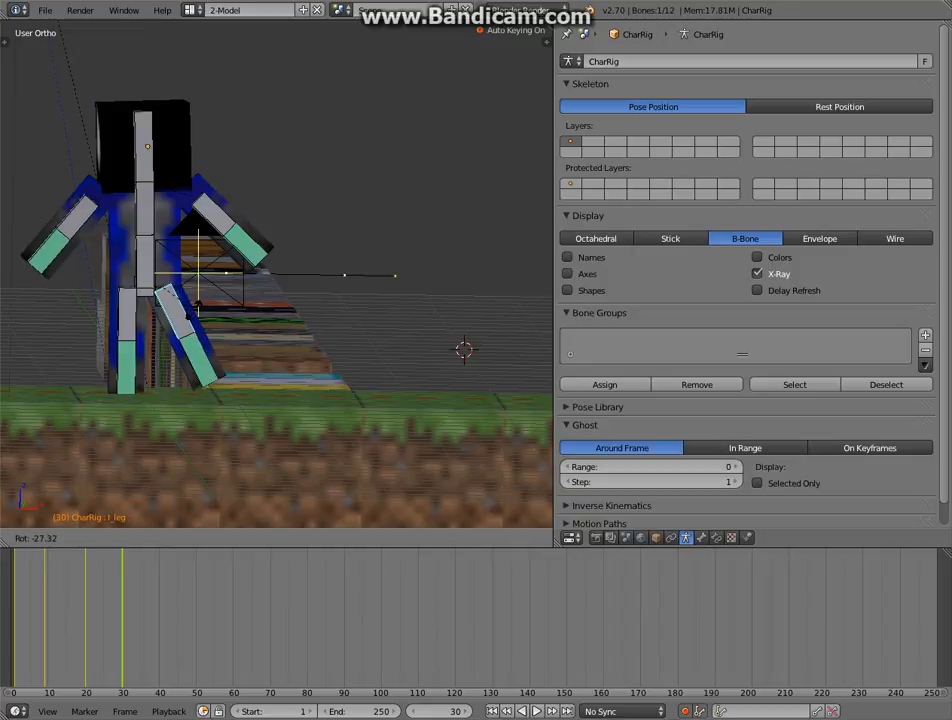
click(194, 311)
click(159, 620)
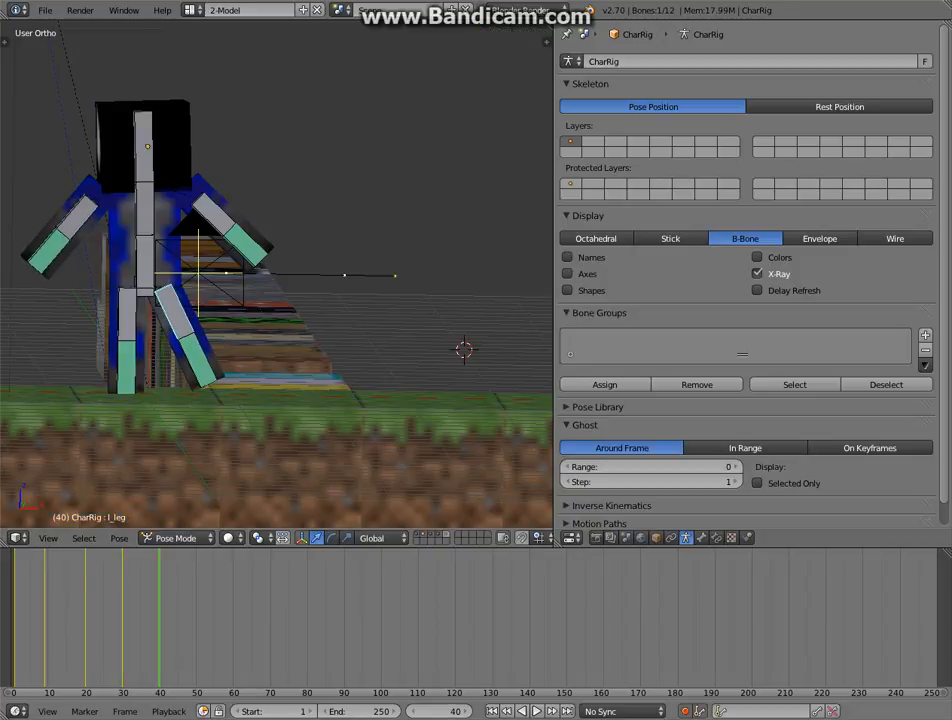
At frame 40, rotate the r_leg bone outward about 27 degrees and raise the whole character with the transform_handle bone.
right_click(125, 310)
key(r)
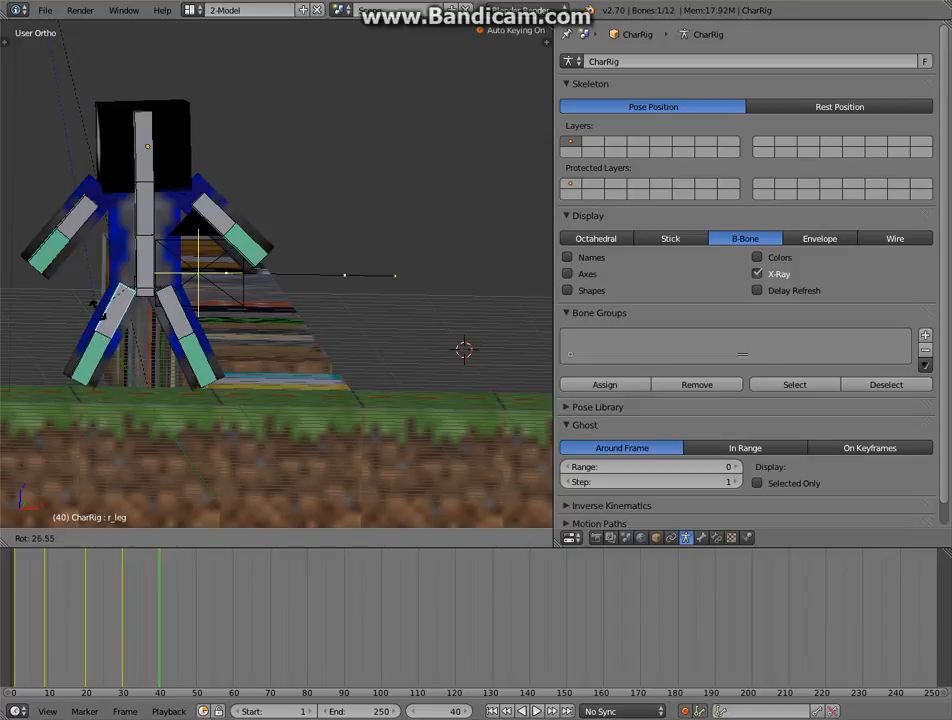
click(93, 303)
right_click(145, 287)
key(g)
click(145, 266)
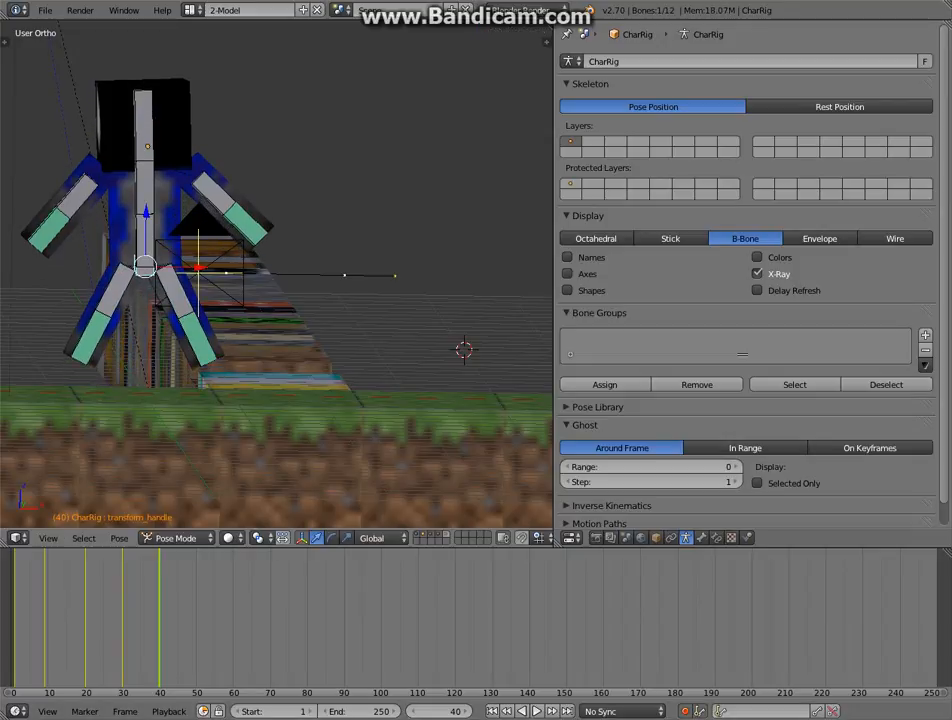
Raise the r_arm and l_arm bones outward above shoulder height at frame 40.
right_click(55, 205)
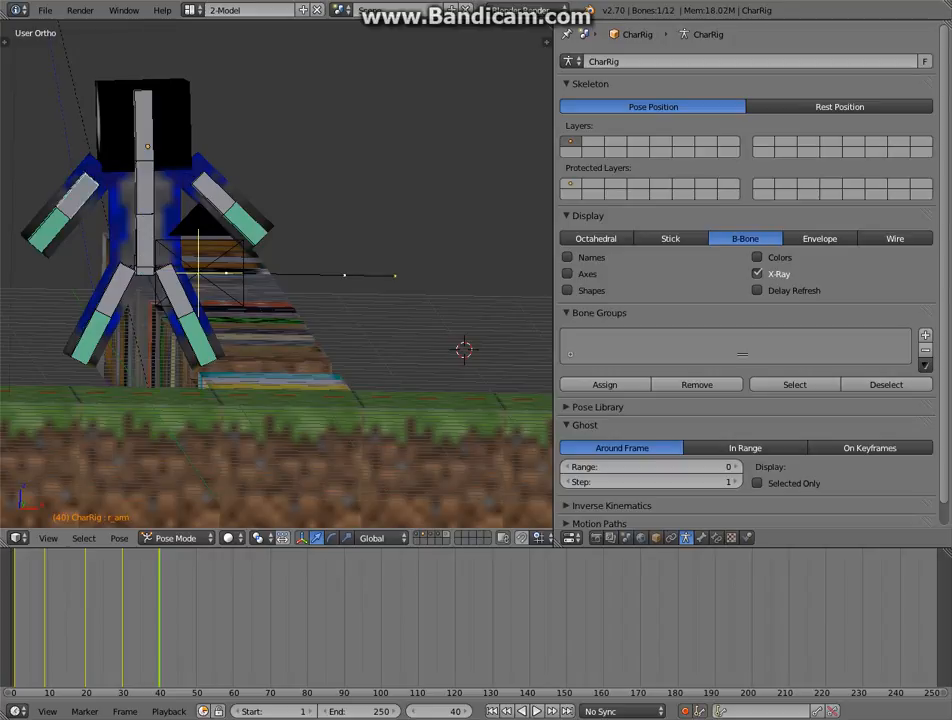
key(r)
click(54, 121)
right_click(216, 194)
key(r)
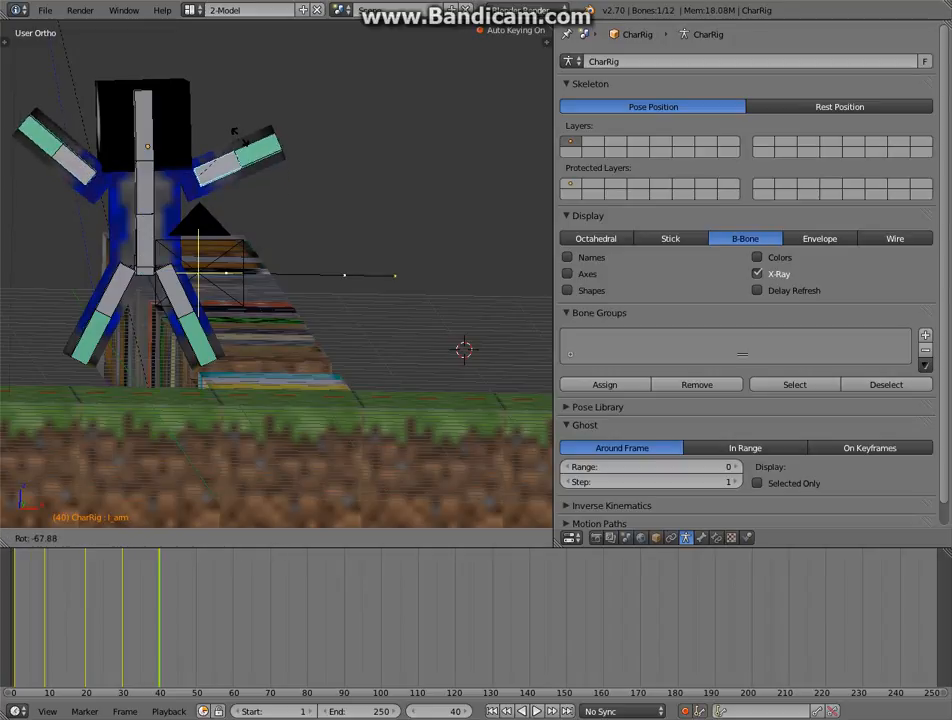
click(232, 130)
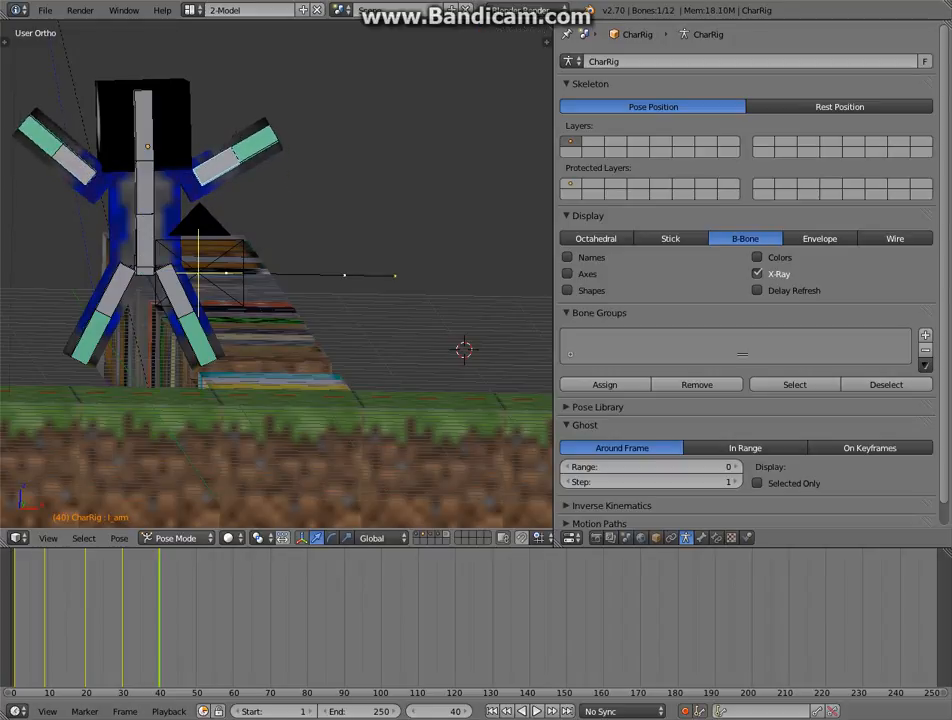
At frame 50, rotate the l_leg bone inward about 21 degrees and bring the r_leg bone in to match.
click(195, 620)
right_click(186, 308)
key(r)
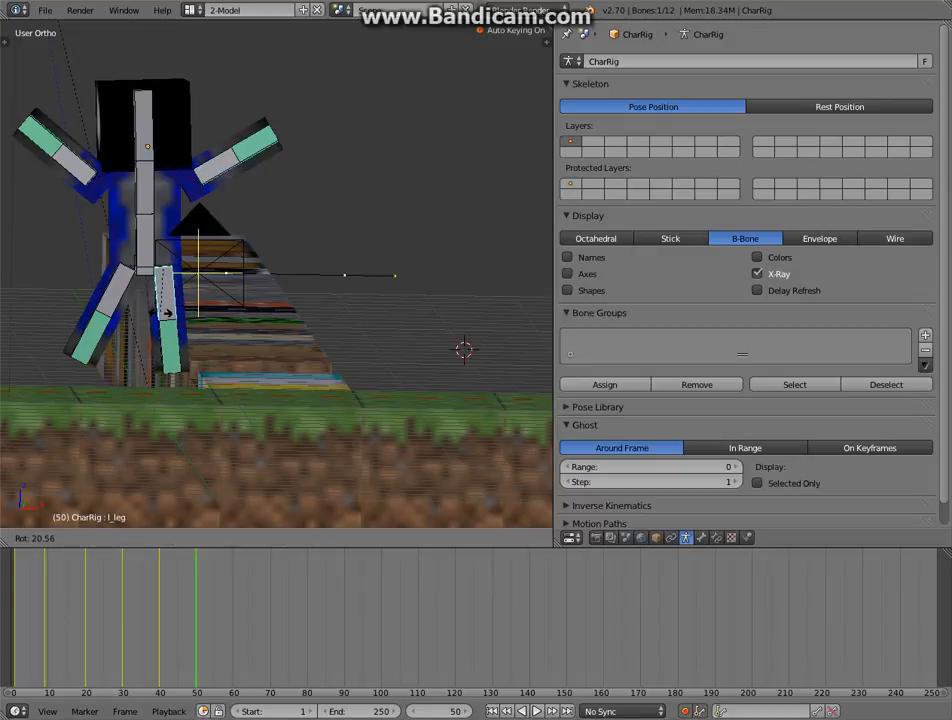
click(168, 314)
right_click(113, 300)
key(r)
click(136, 298)
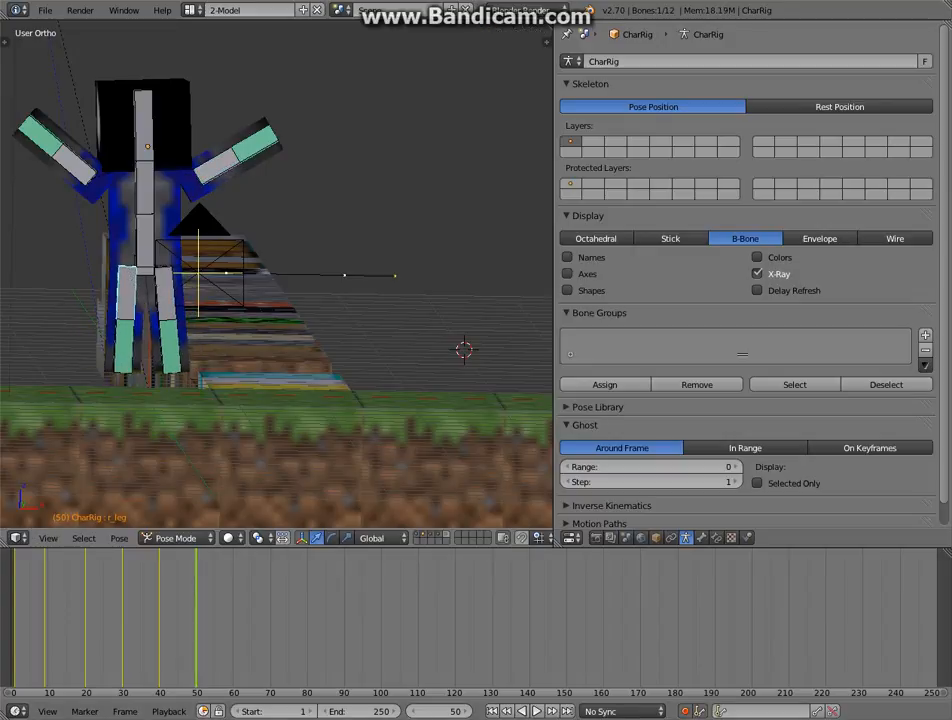
Lower the transform_handle bone at frame 50 so the character stands on the ground again.
right_click(139, 270)
key(g)
click(136, 284)
Rotate the l_arm and r_arm bones down to the character's sides at frame 50.
right_click(213, 194)
key(r)
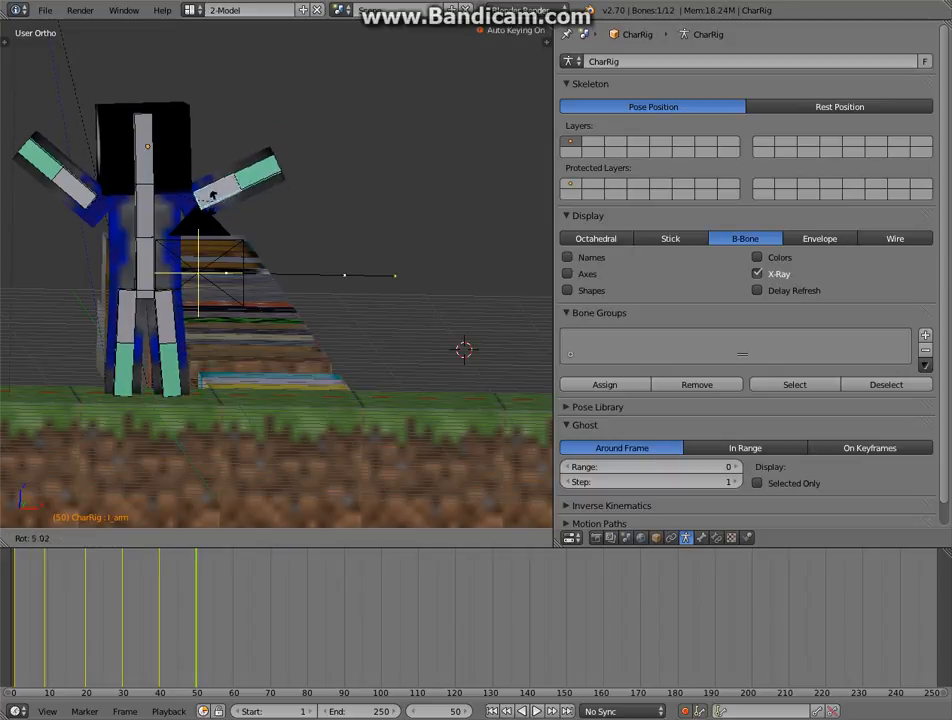
click(156, 170)
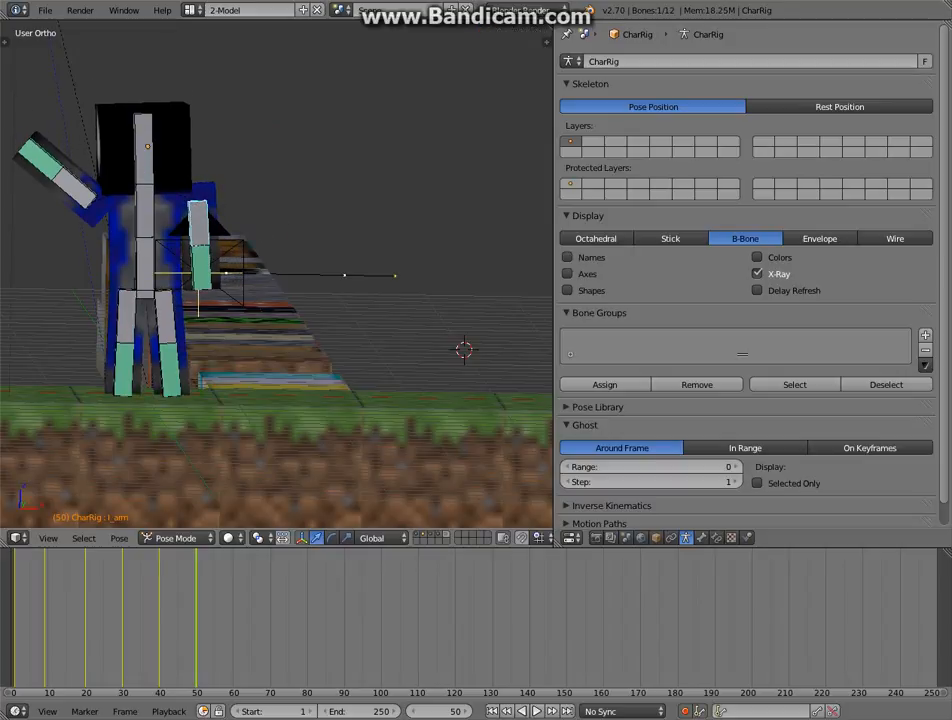
right_click(74, 188)
key(r)
click(92, 245)
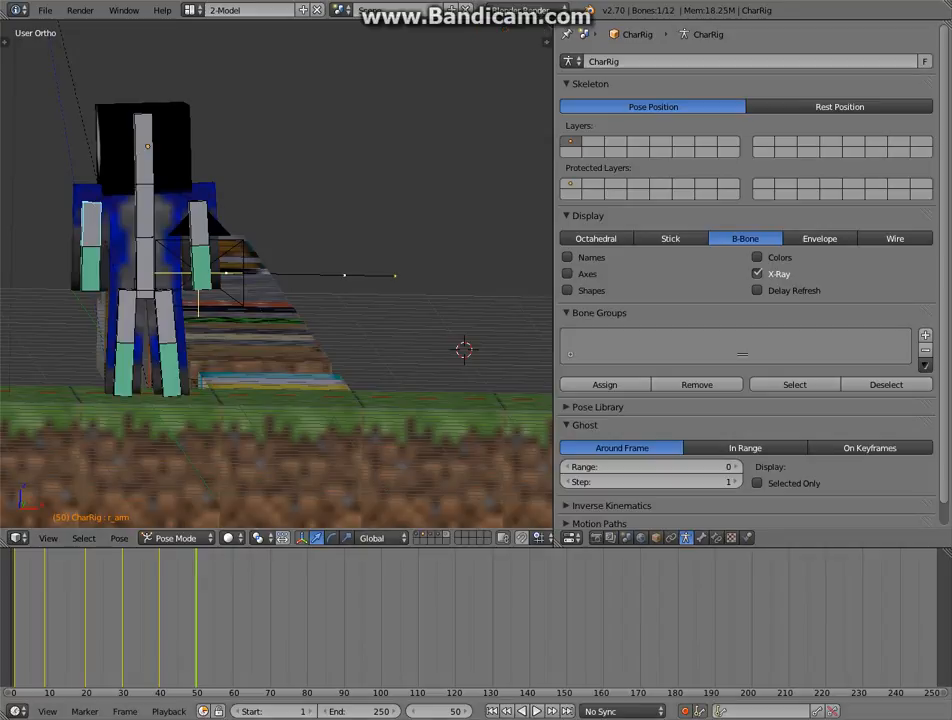
At frame 60, lean the body bone slightly toward the l_arm side.
key(Up)
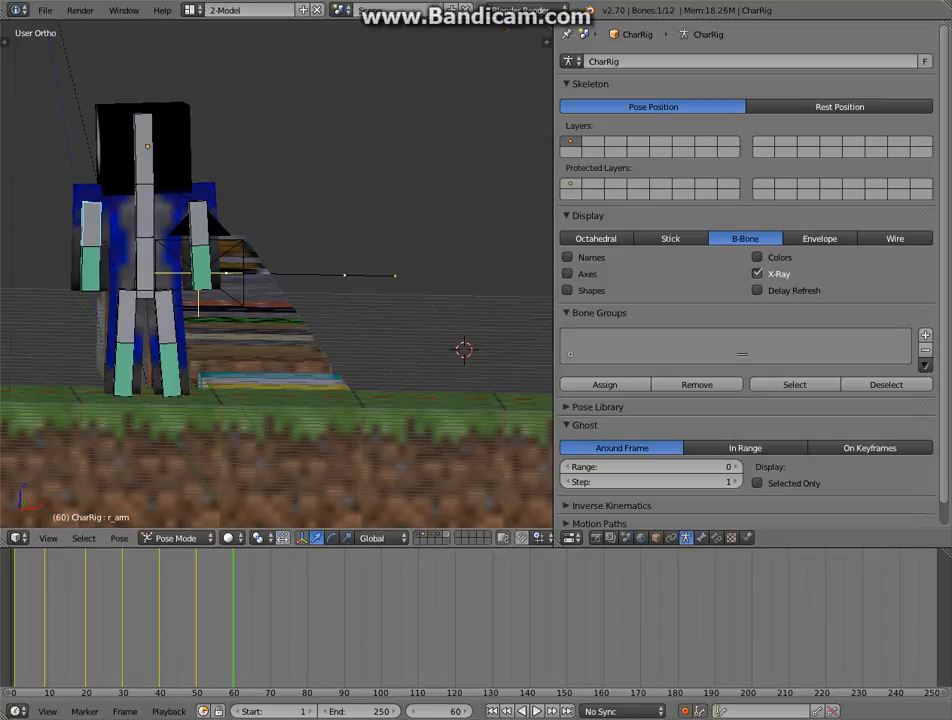
right_click(143, 147)
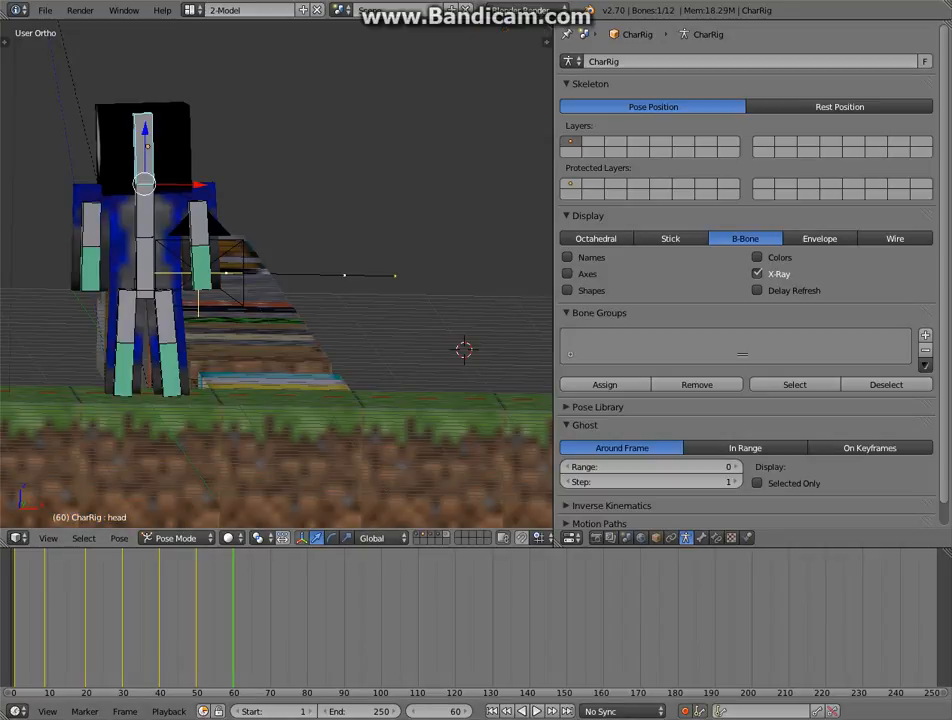
right_click(145, 220)
key(r)
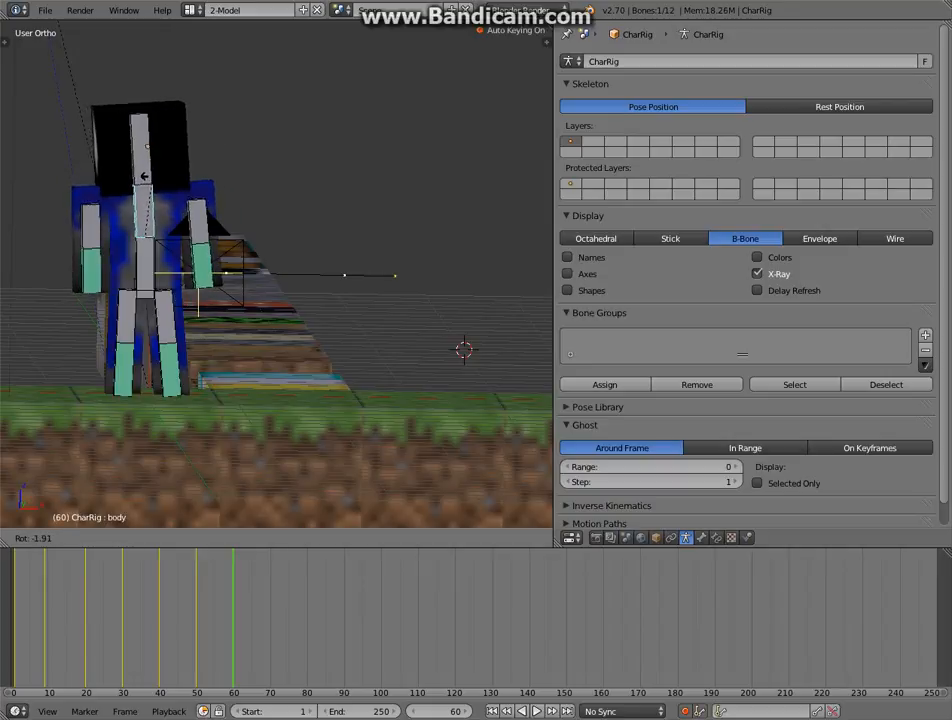
click(153, 175)
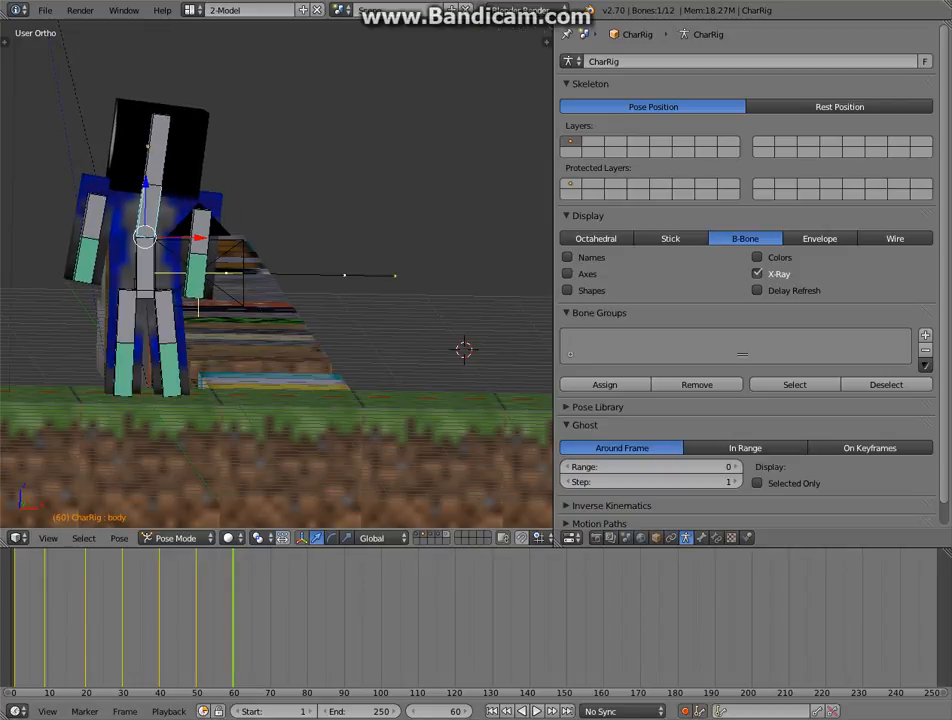
At frame 70, rotate the body_lower bone about 23 degrees toward the l_arm side.
key(shift+Up)
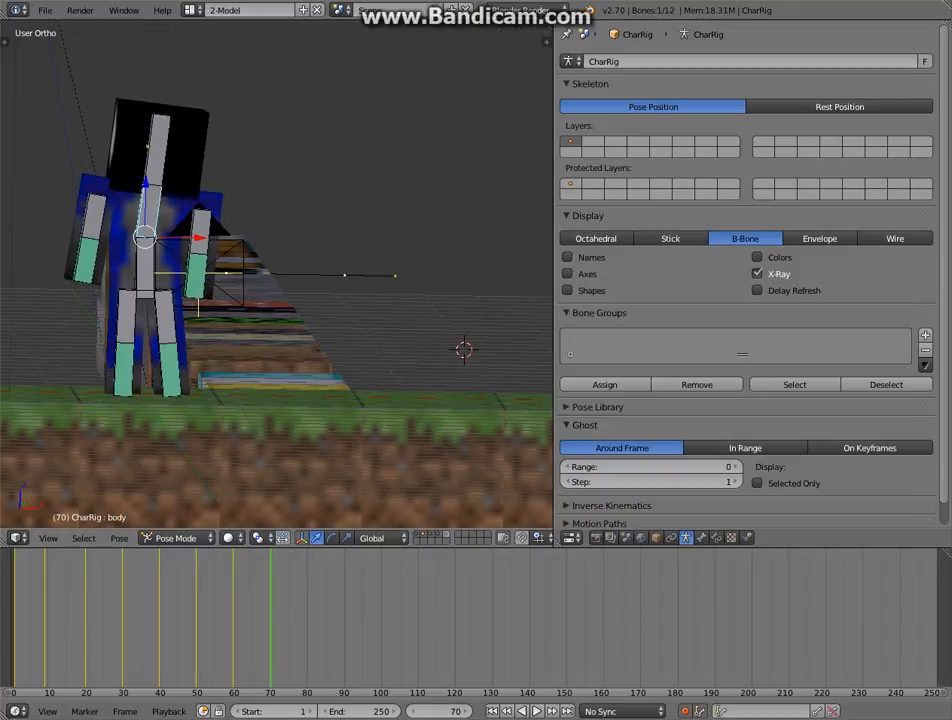
right_click(145, 265)
key(r)
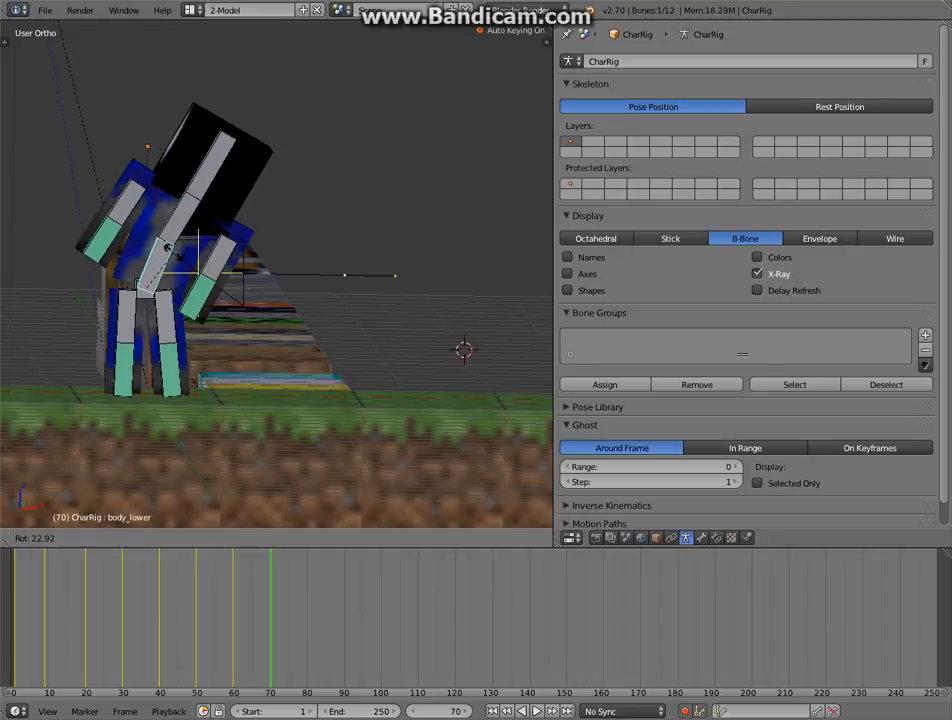
click(158, 250)
Swing the l_arm bone outward away from the torso at frame 70.
right_click(218, 260)
key(r)
click(262, 268)
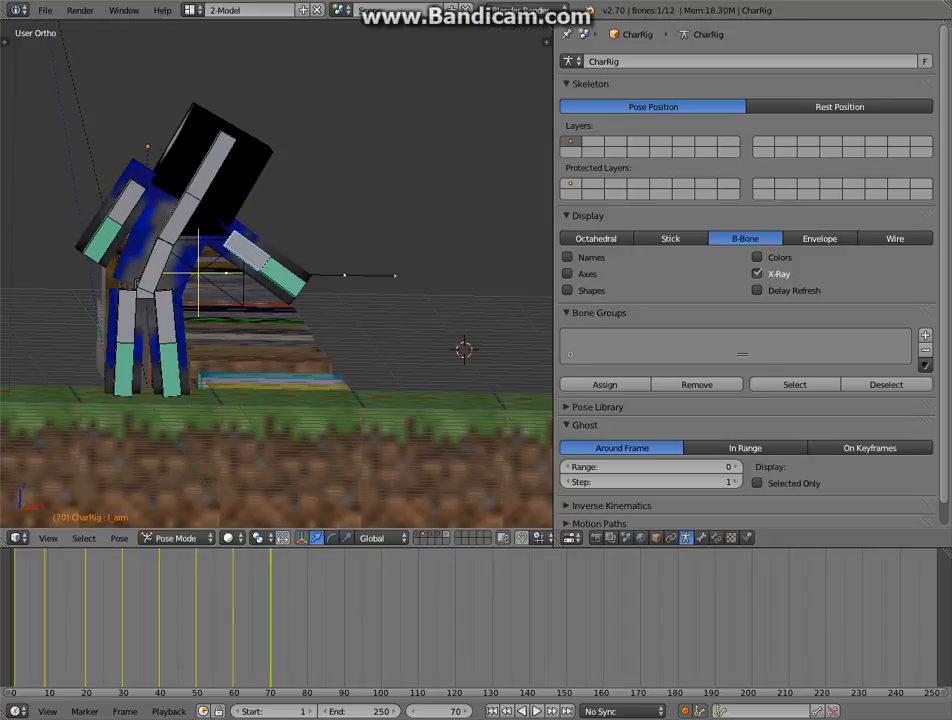
At frame 80, raise the r_arm bone outward until it is horizontal.
key(shift+Up)
right_click(120, 205)
key(r)
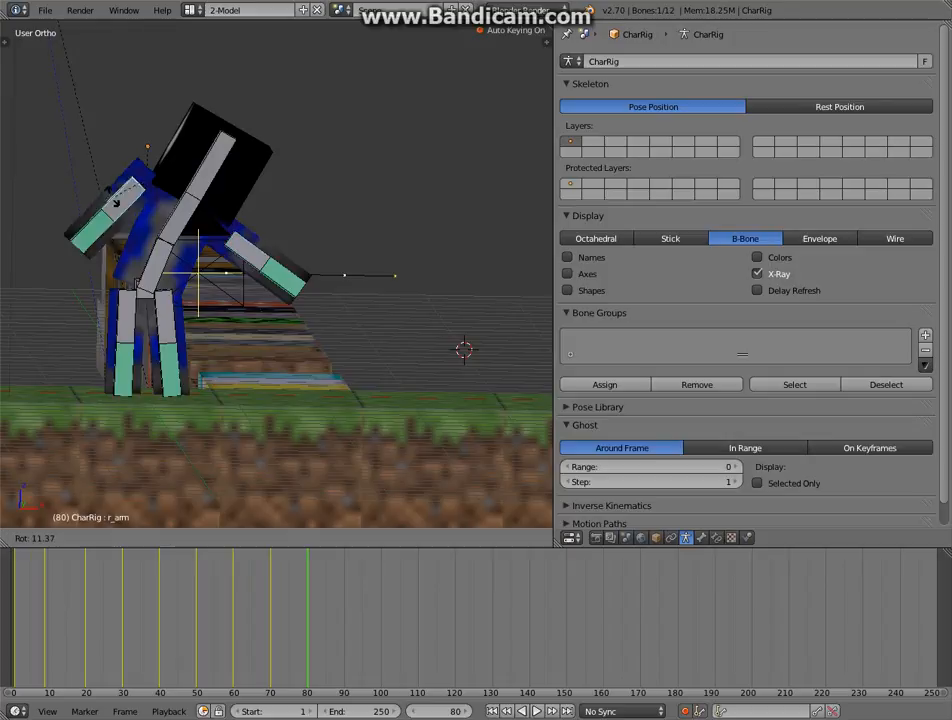
click(105, 178)
At frame 90, rotate the body_lower bone back to upright.
click(378, 617)
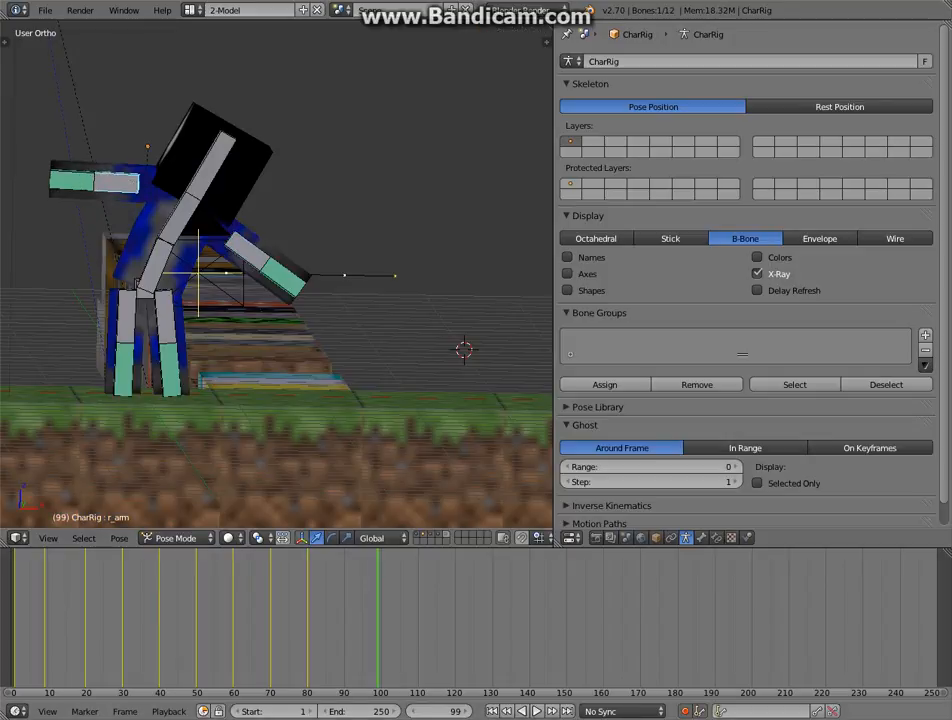
key(Right)
key(shift+Down)
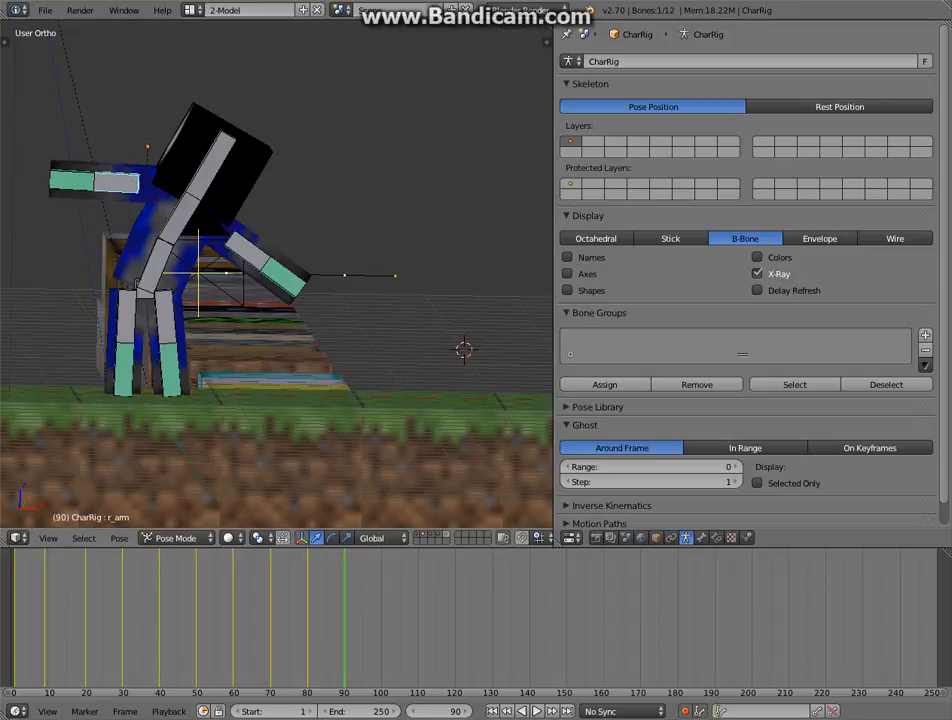
right_click(150, 270)
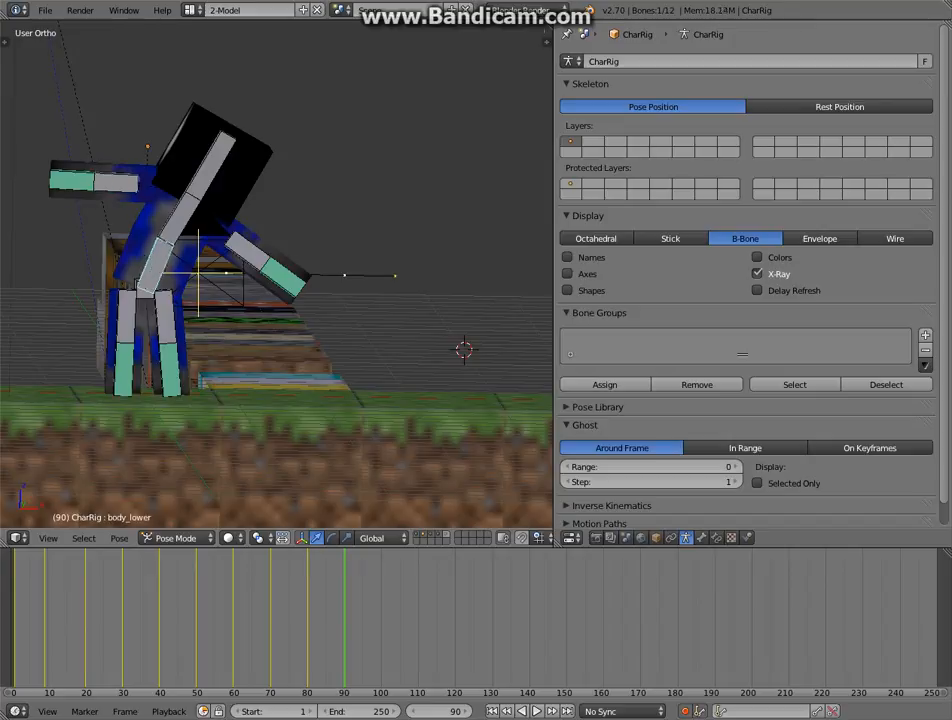
key(r)
click(150, 270)
At frame 100, lean the body bone toward the r_arm side and lower the r_arm bone closer to the torso.
key(shift+Up)
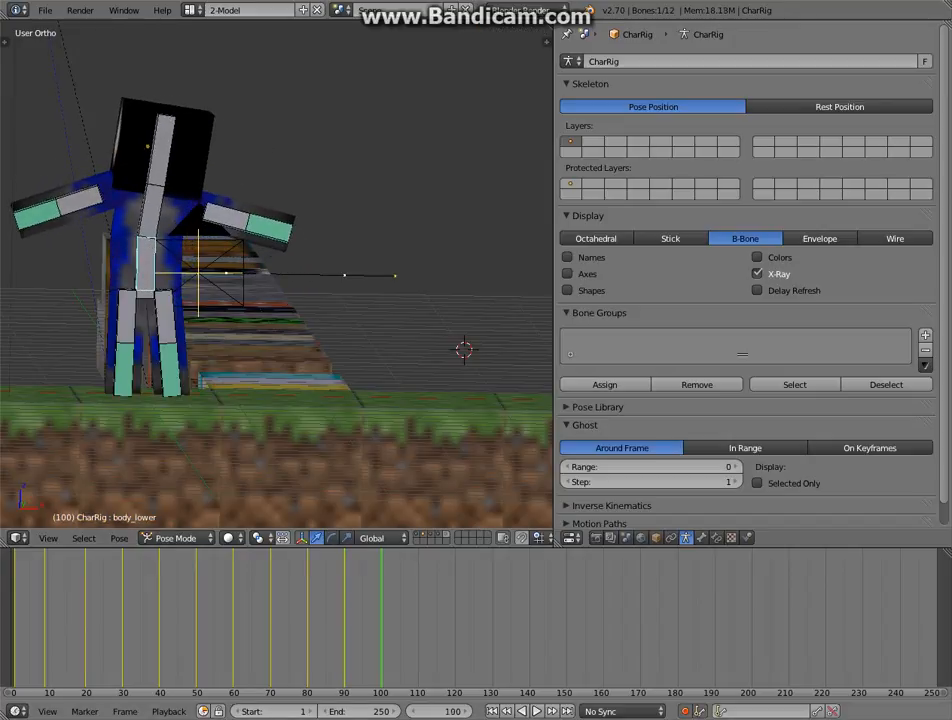
right_click(148, 200)
key(r)
key(Return)
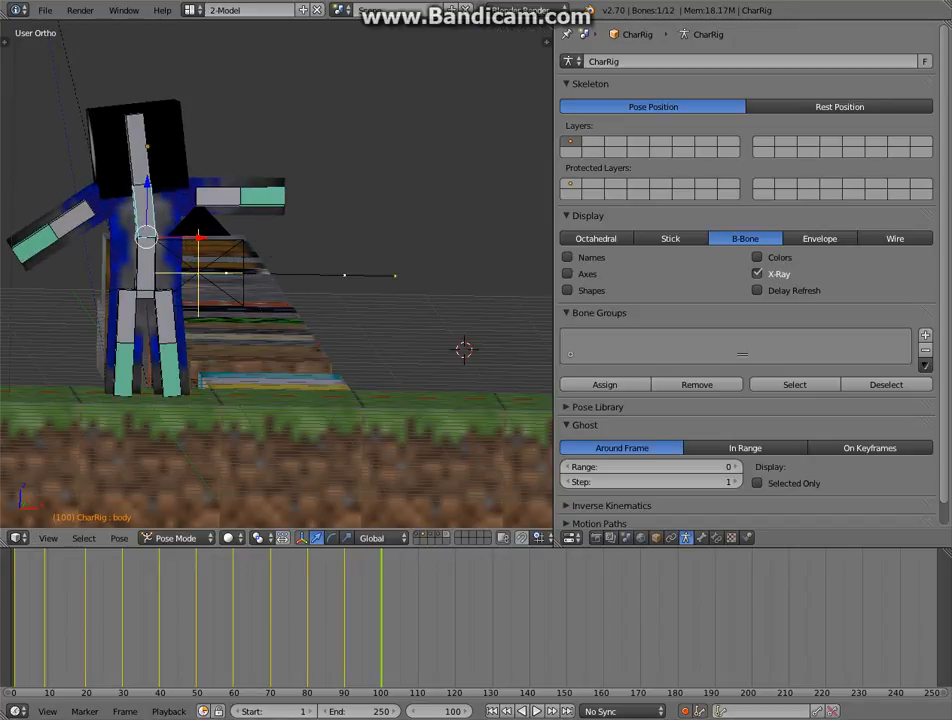
right_click(60, 222)
key(r)
key(Return)
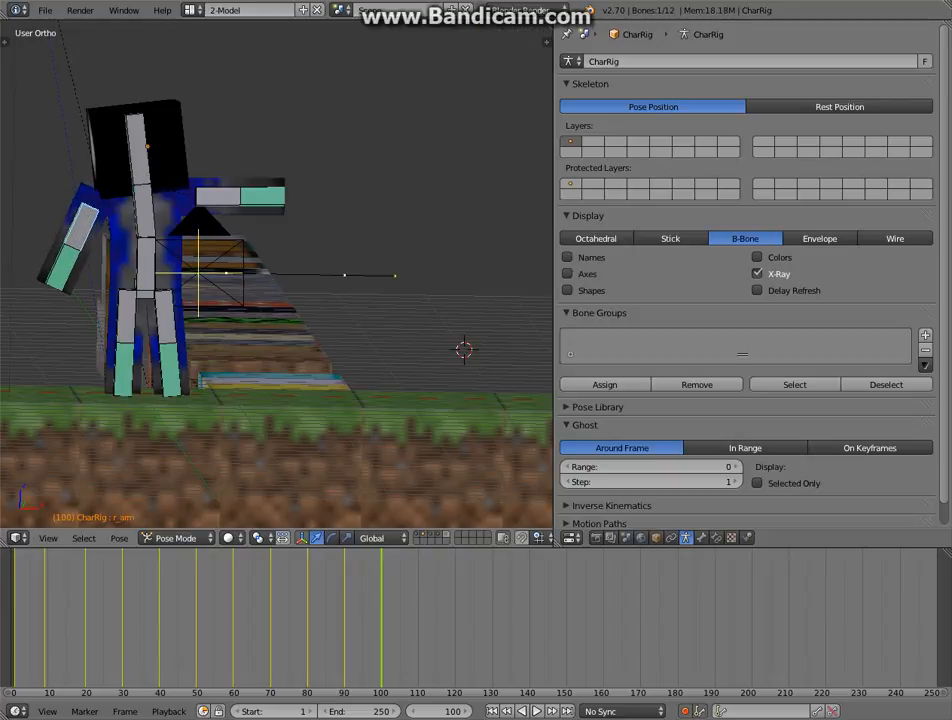
Lean the body bone further toward the r_arm side and tilt body_lower about 15 degrees the same way at frame 100.
right_click(144, 212)
key(r)
key(Return)
right_click(145, 262)
key(r)
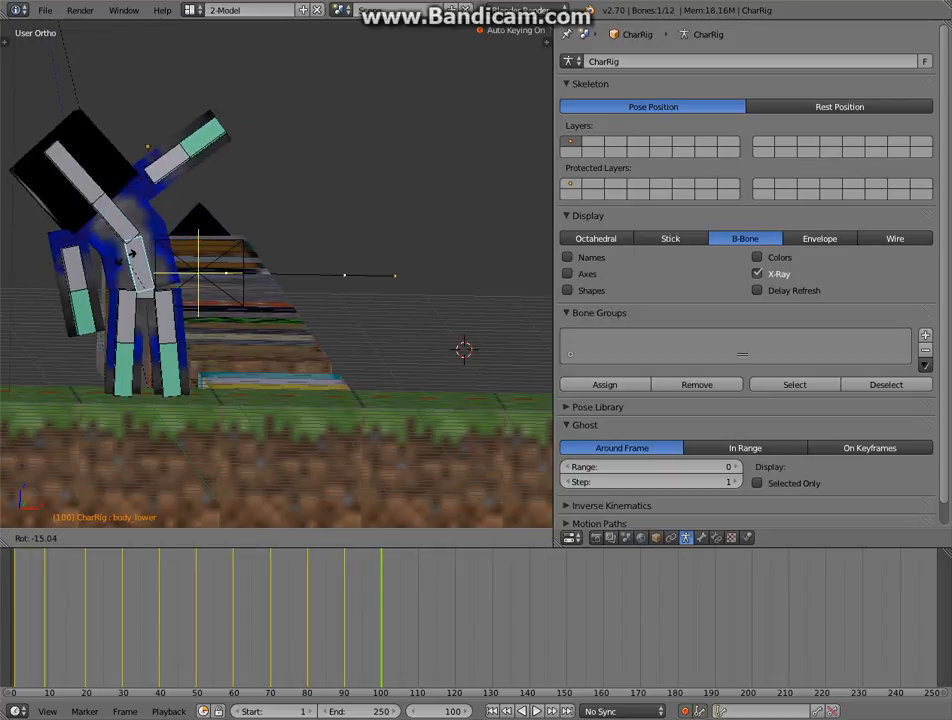
key(Return)
Fine-tune the body bone's lean and turn the head bone slightly at frame 100.
right_click(112, 220)
key(r)
key(Return)
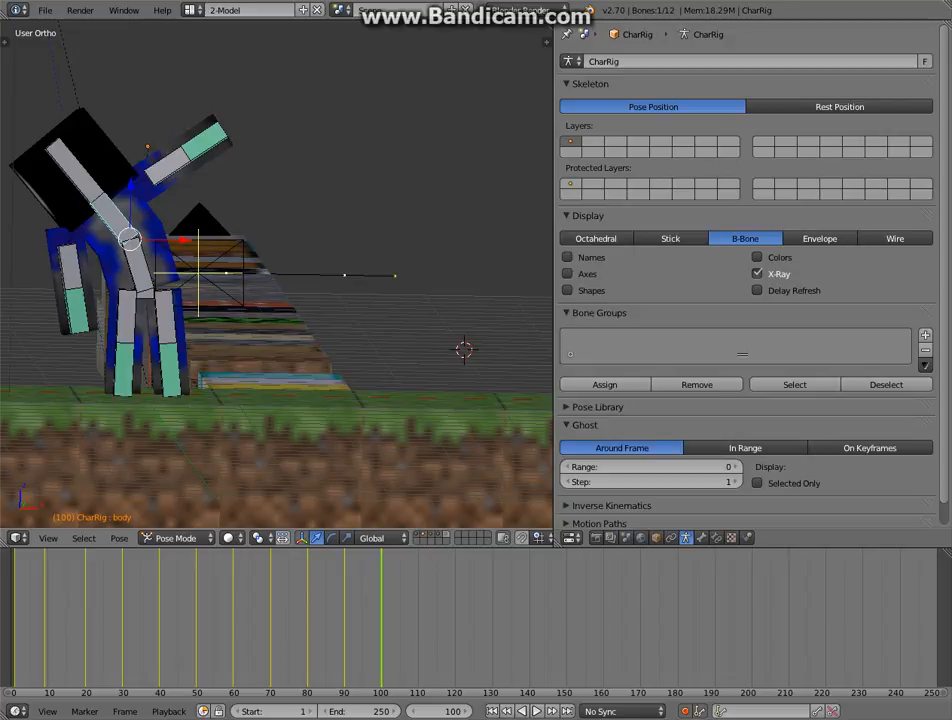
right_click(75, 165)
At frame 100, raise the l_arm bone about 34 degrees further and swing the r_arm bone slightly outward.
right_click(168, 163)
key(r)
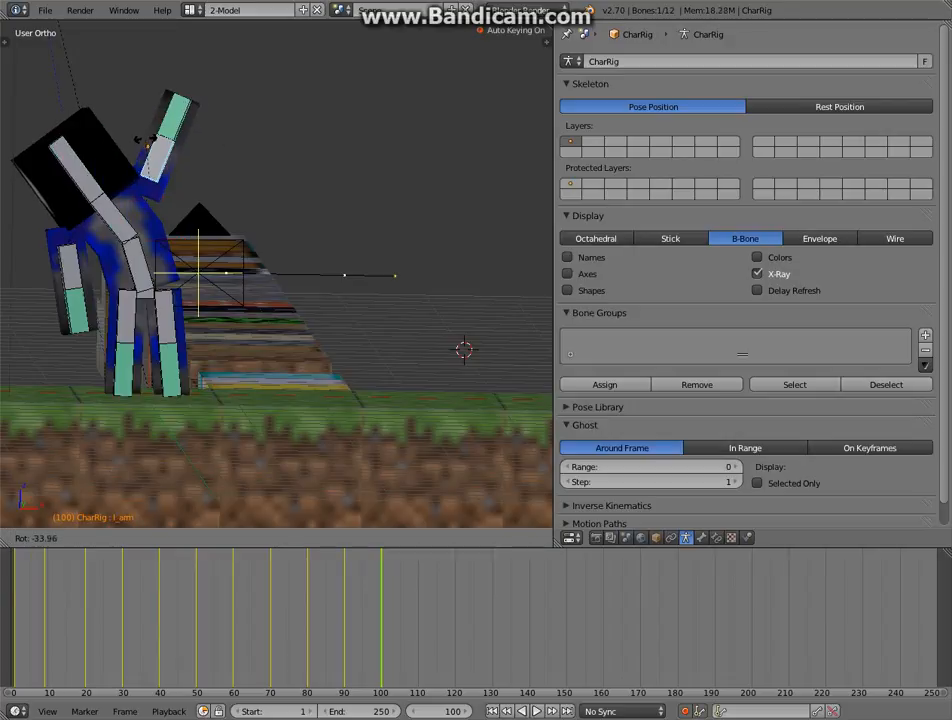
key(Return)
right_click(67, 266)
key(r)
key(Return)
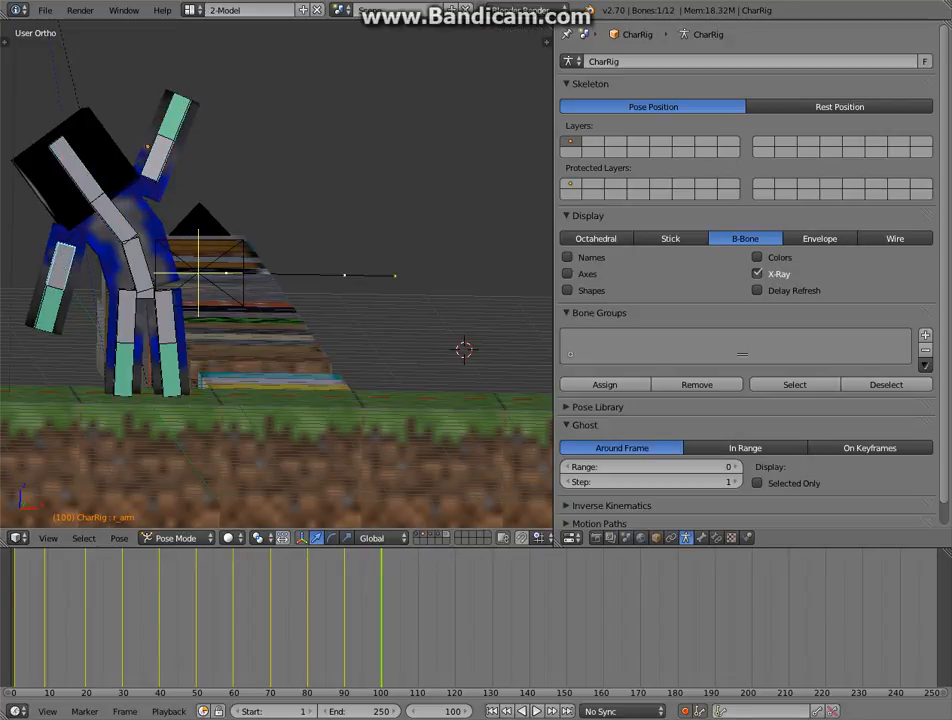
At frame 110, rotate body_lower back toward upright and straighten the body bone by about 23 degrees.
key(Up)
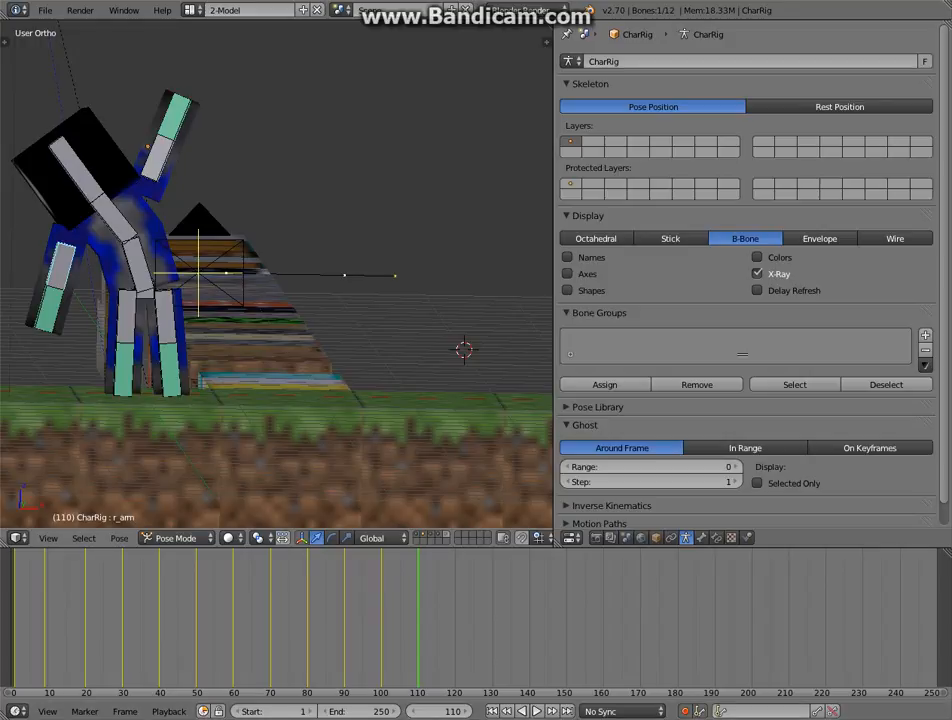
right_click(136, 262)
key(r)
click(144, 258)
right_click(134, 210)
key(r)
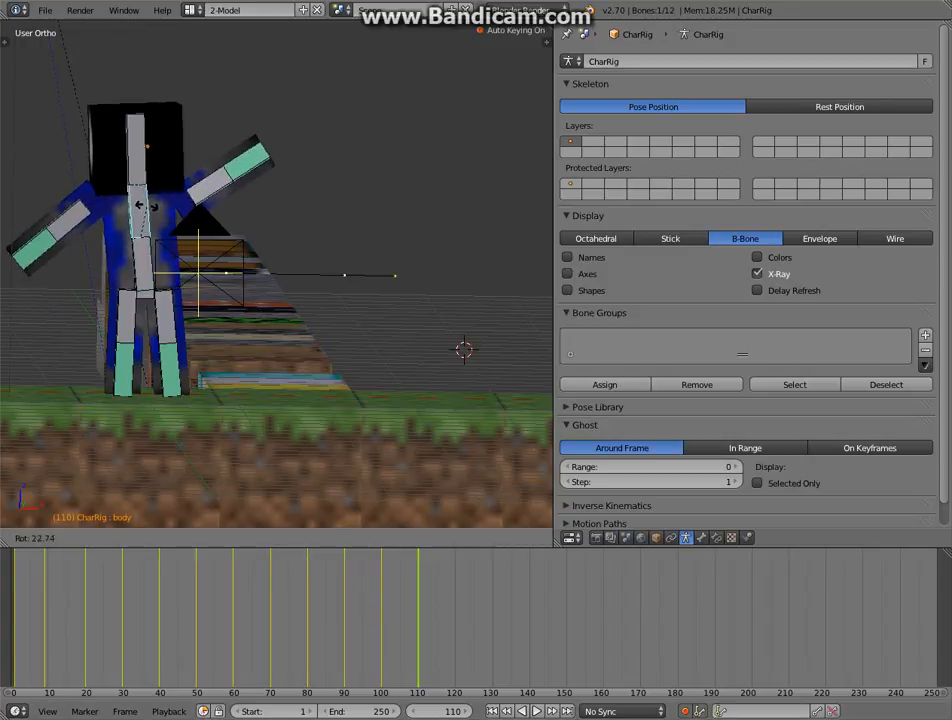
click(147, 206)
Rotate the body_lower bone about 8 degrees toward the l_arm side at frame 110.
right_click(142, 260)
key(r)
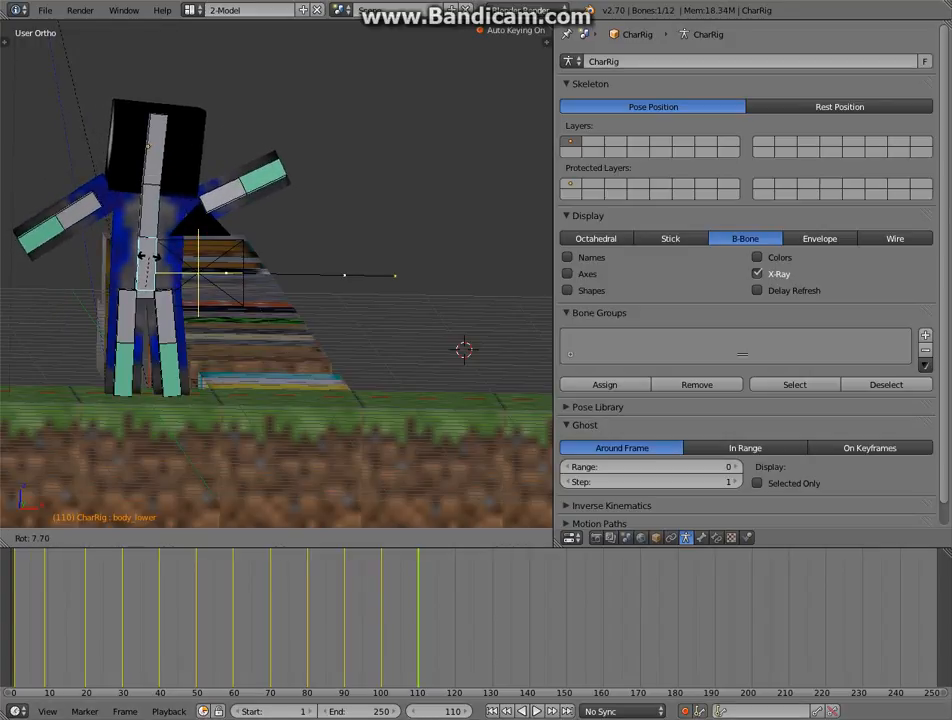
click(148, 256)
Lower the r_arm and l_arm bones to the character's sides at frame 110.
right_click(74, 220)
key(r)
click(110, 246)
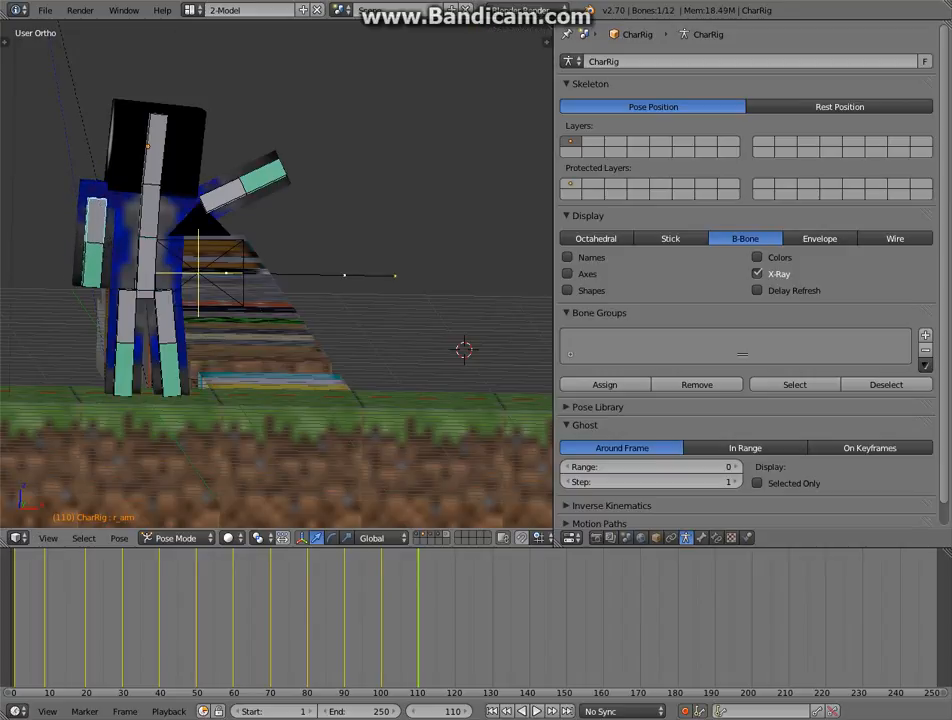
right_click(224, 194)
key(r)
click(208, 254)
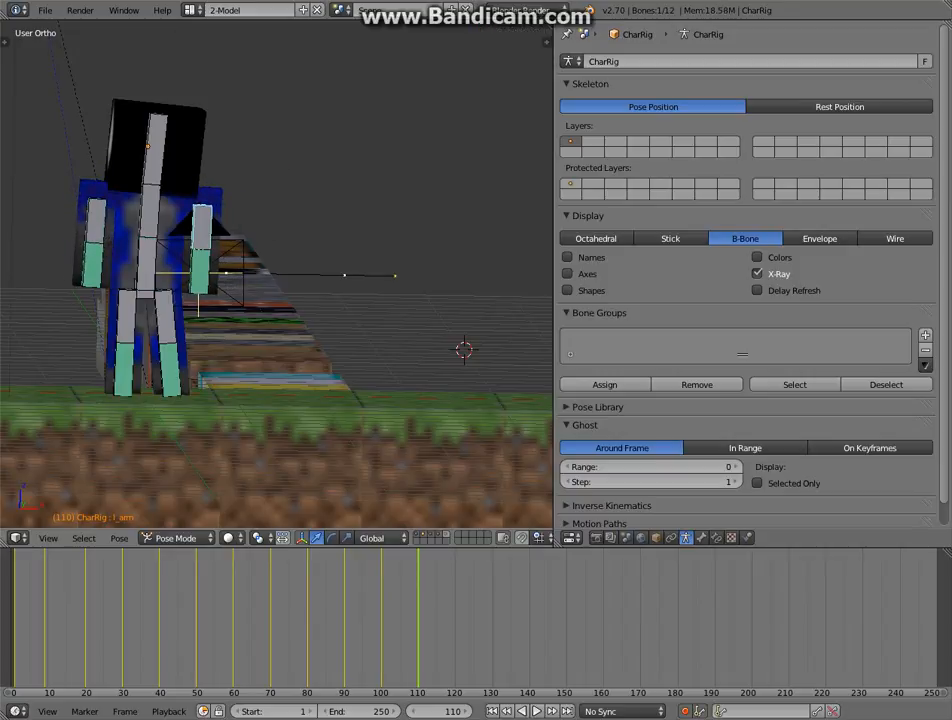
Straighten the body bone to upright at frame 110, and set the current frame to 120.
right_click(147, 210)
key(r)
click(140, 213)
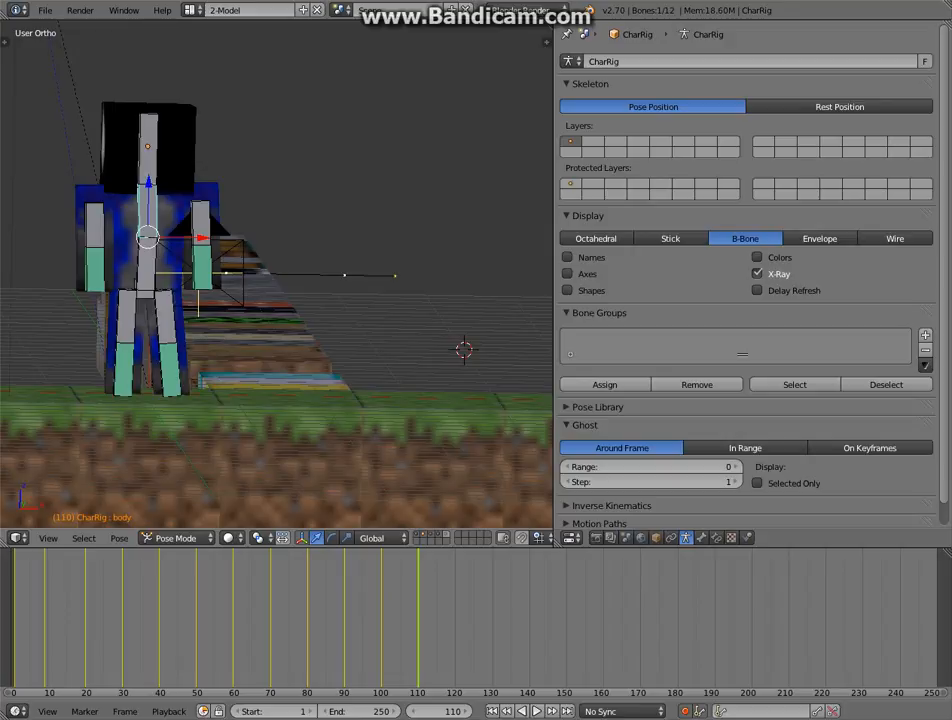
key(shift+Up)
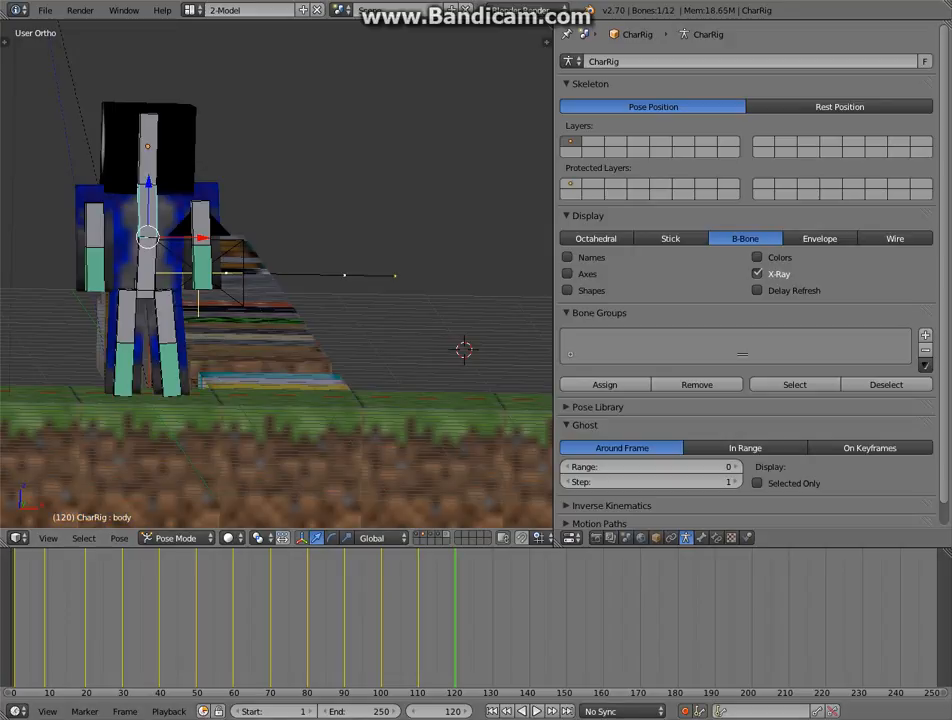
Set the render output file format to AVI JPEG.
click(420, 295)
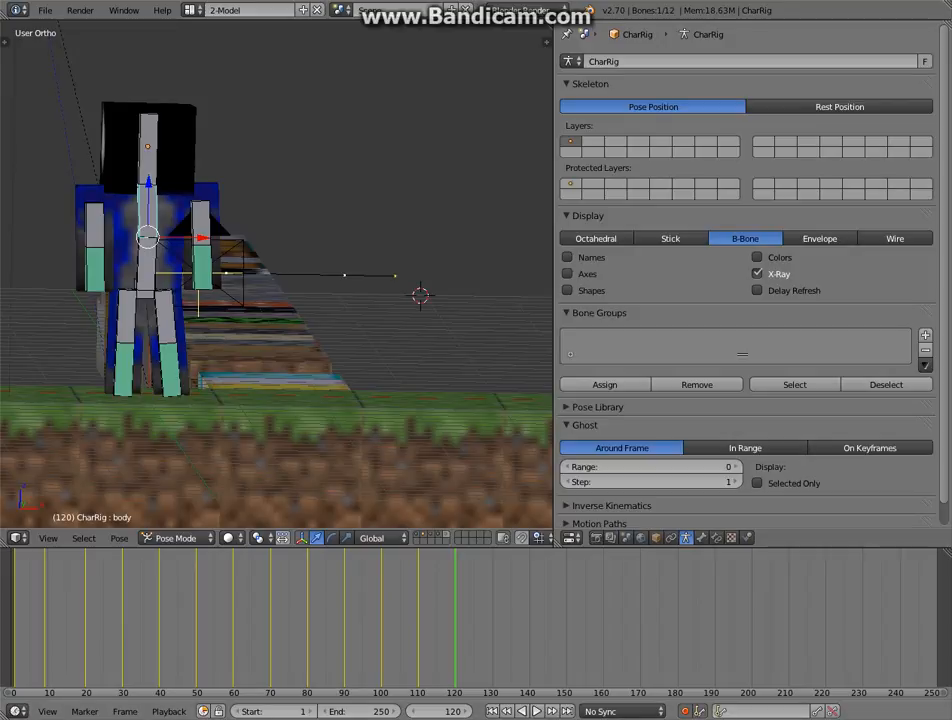
click(596, 538)
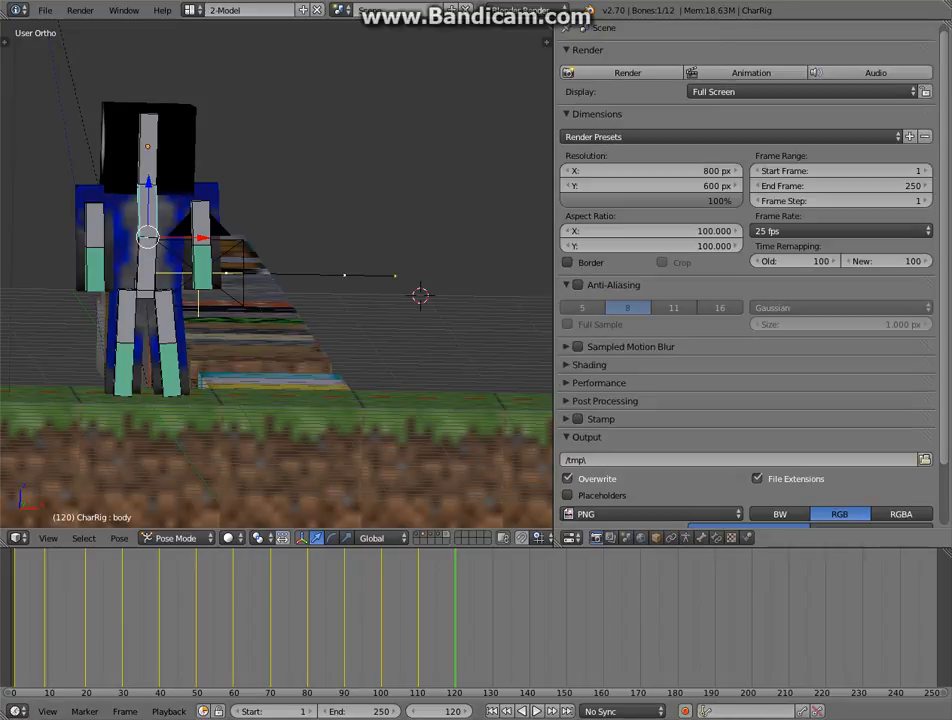
scroll(750, 300, down, 3)
click(652, 443)
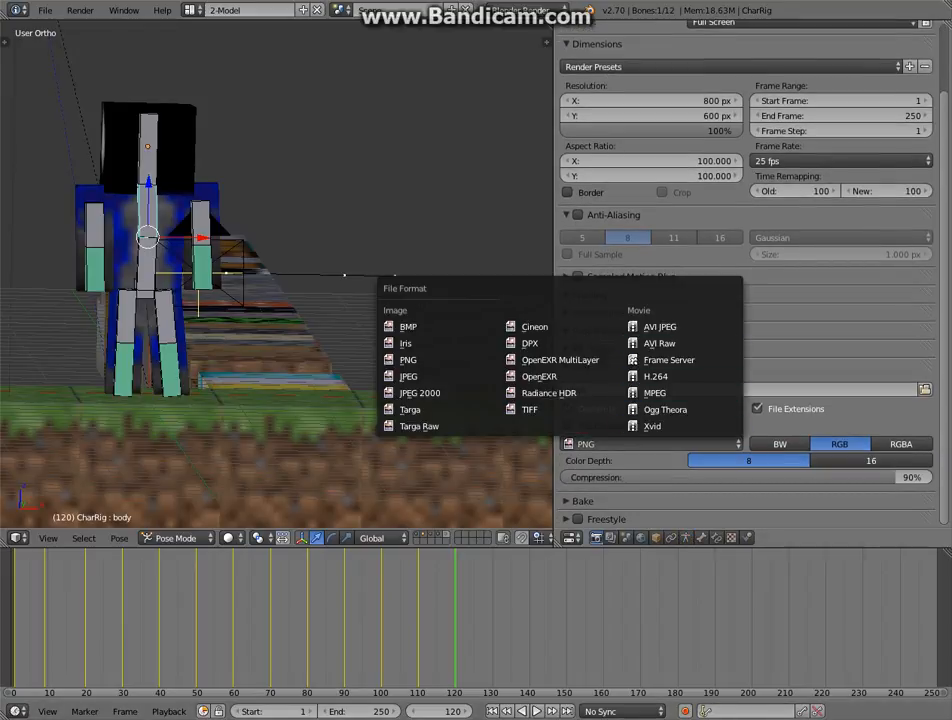
click(660, 326)
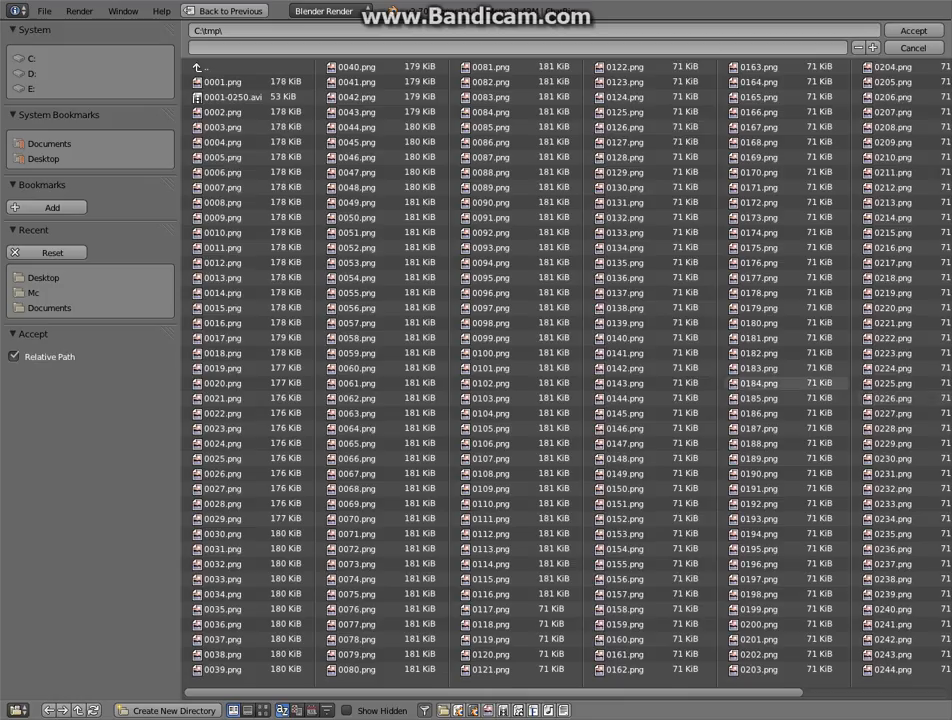
Set the render output location to the Documents folder with the file name "how to animate".
click(925, 389)
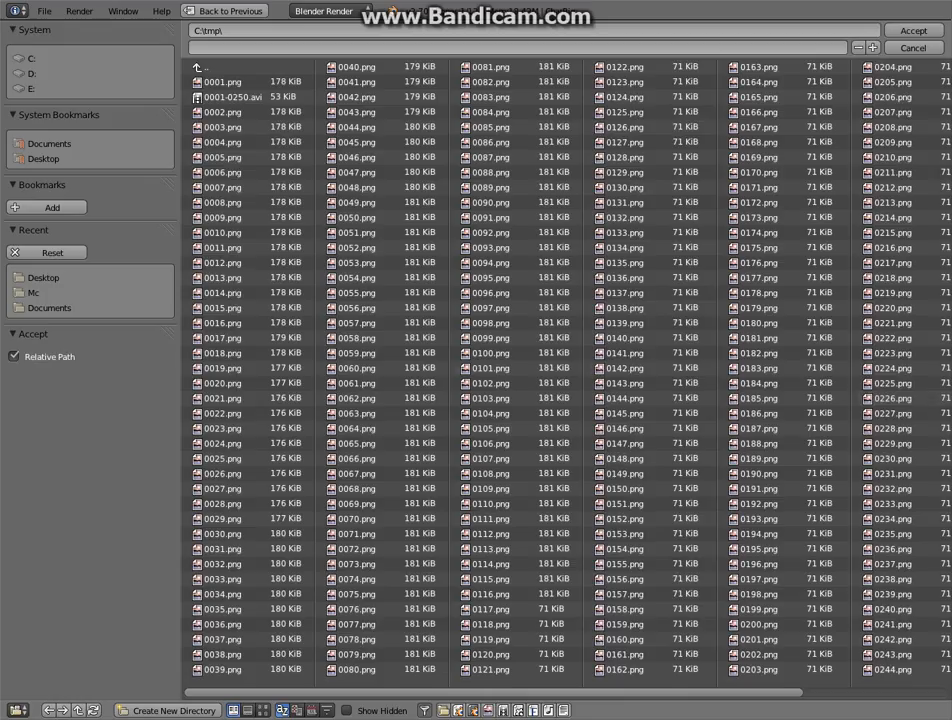
click(43, 277)
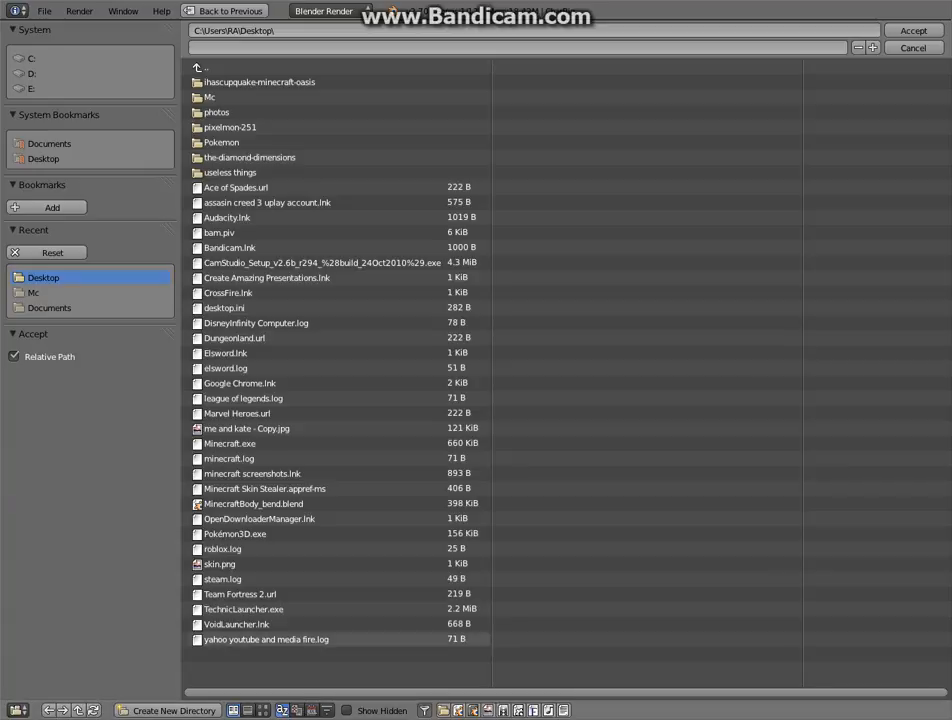
click(49, 307)
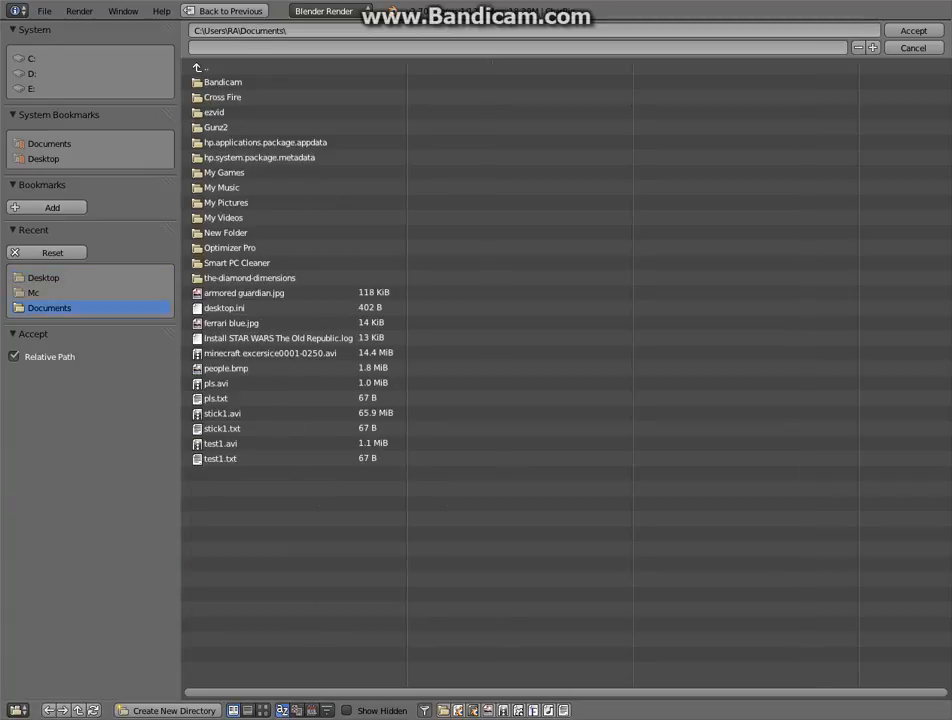
click(196, 47)
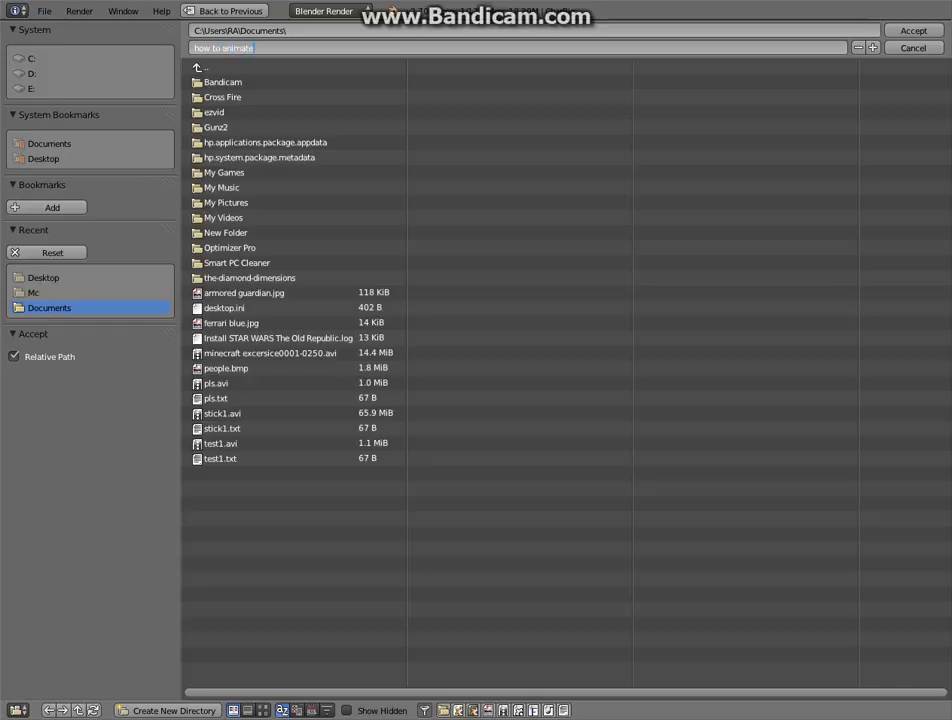
key(Return)
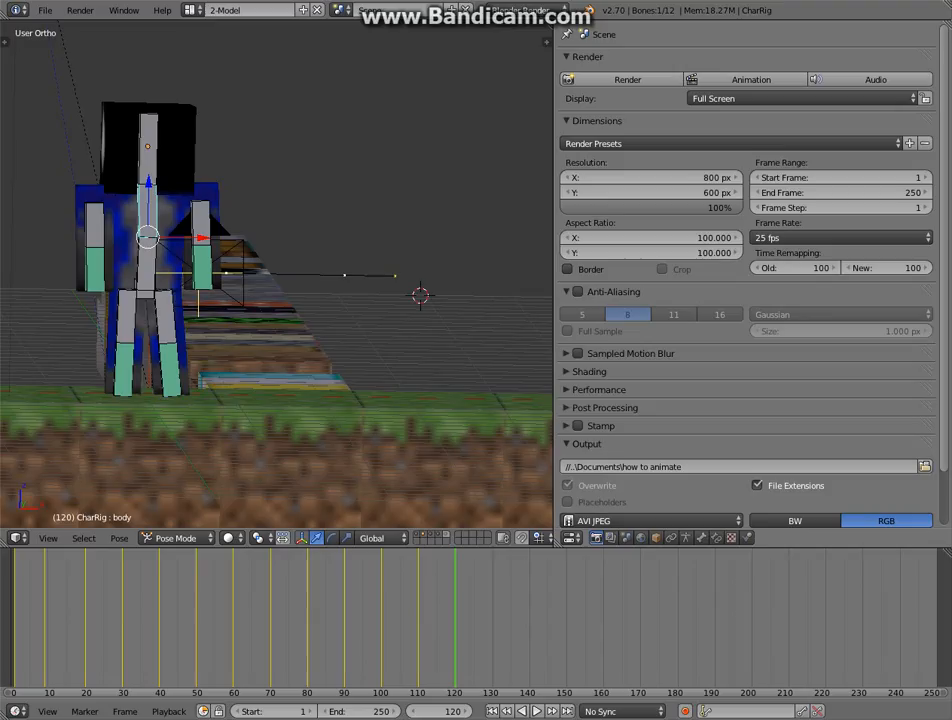
Render the full animation to the output file and view the frames as they render.
key(ctrl+F12)
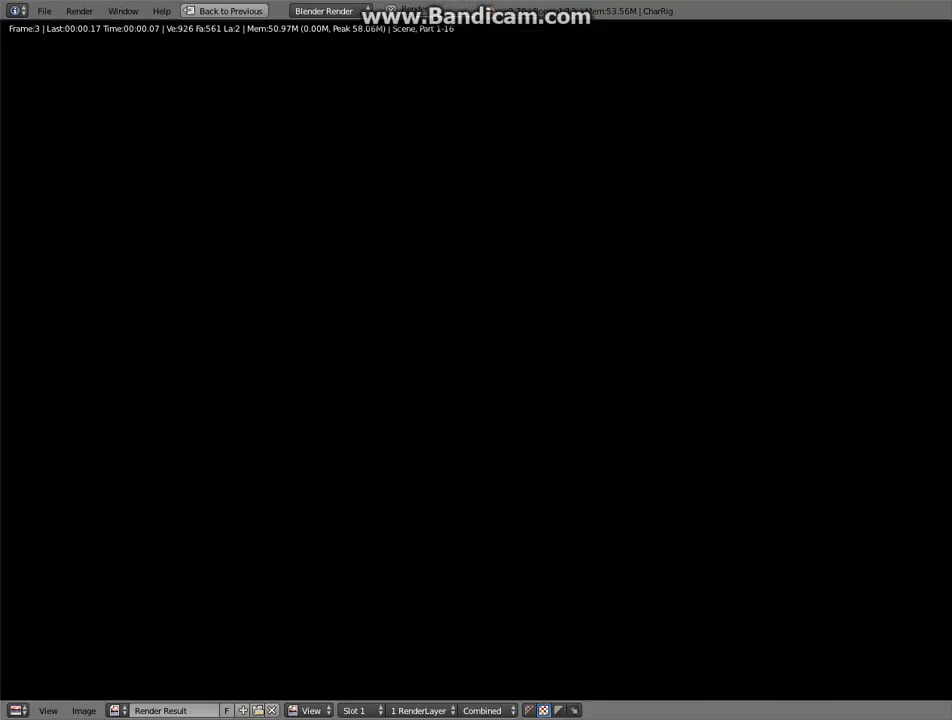
scroll(476, 360, down, 8)
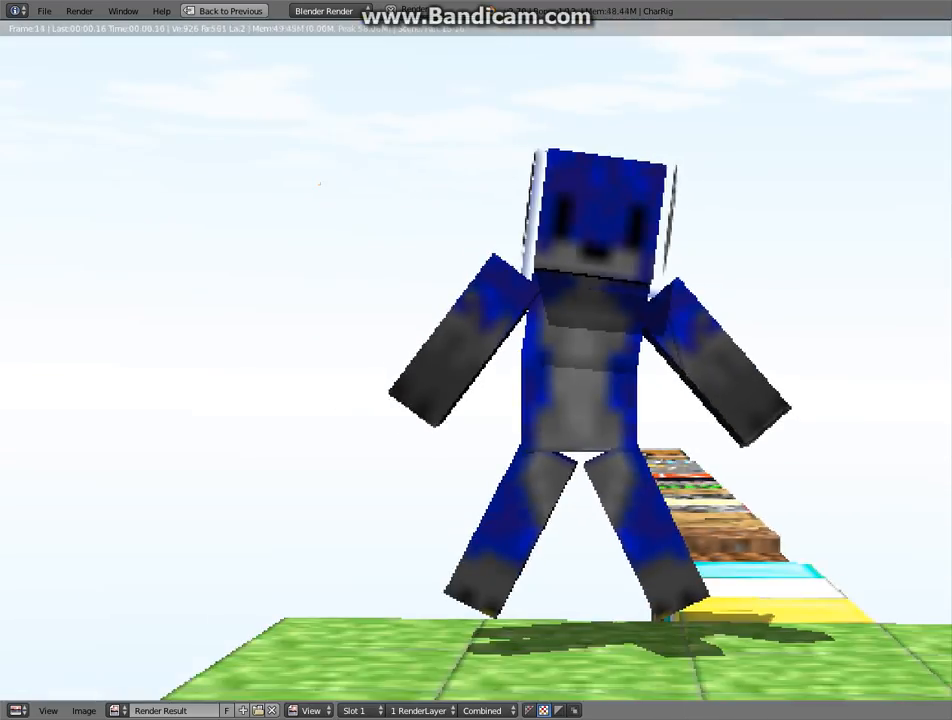